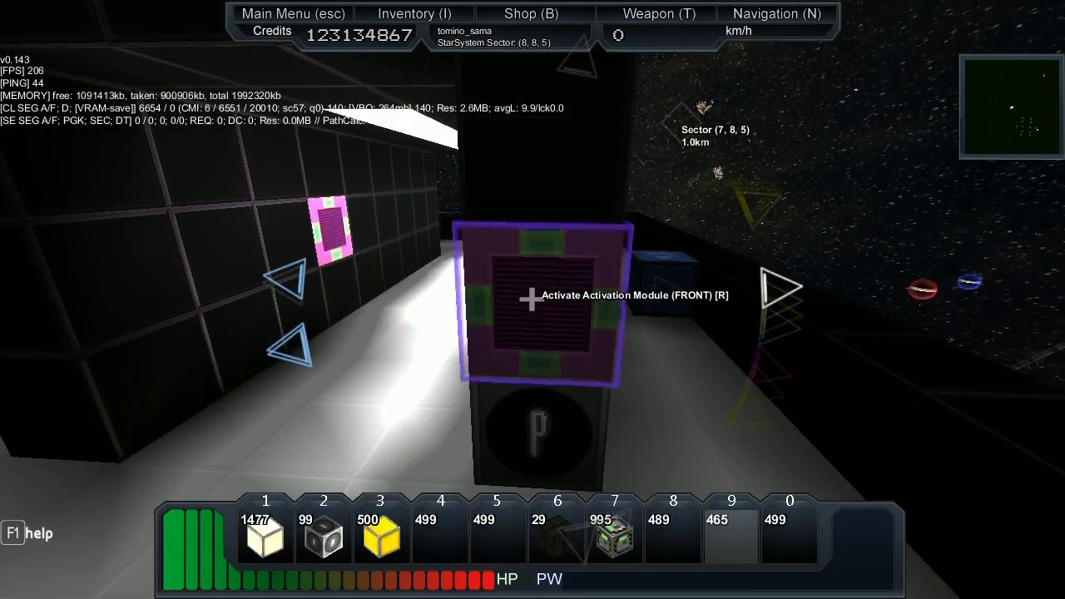
key("r")
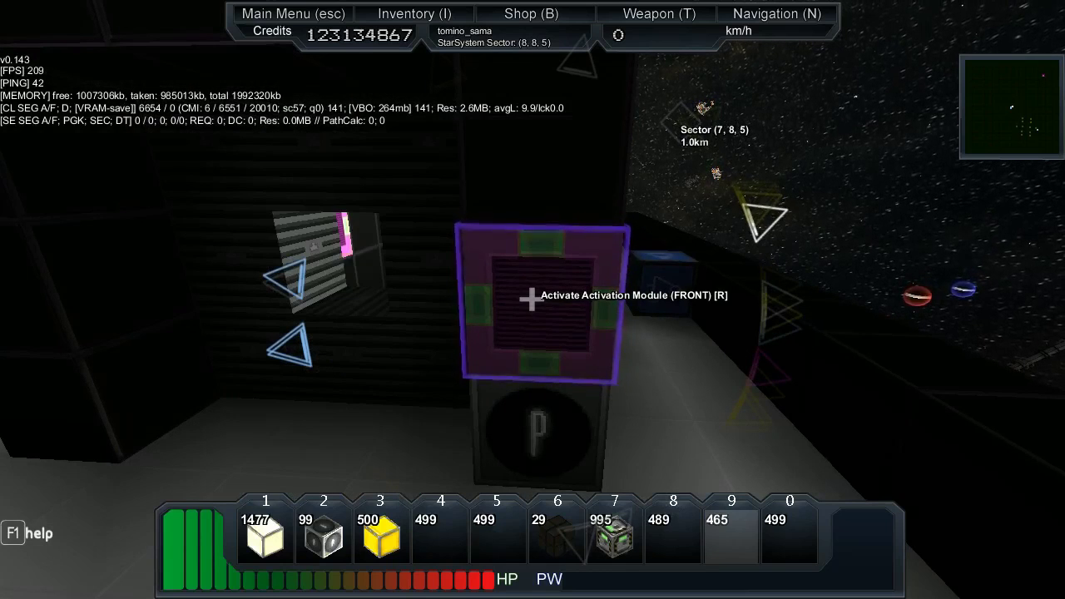
left_click_drag(530, 299, 496, 286)
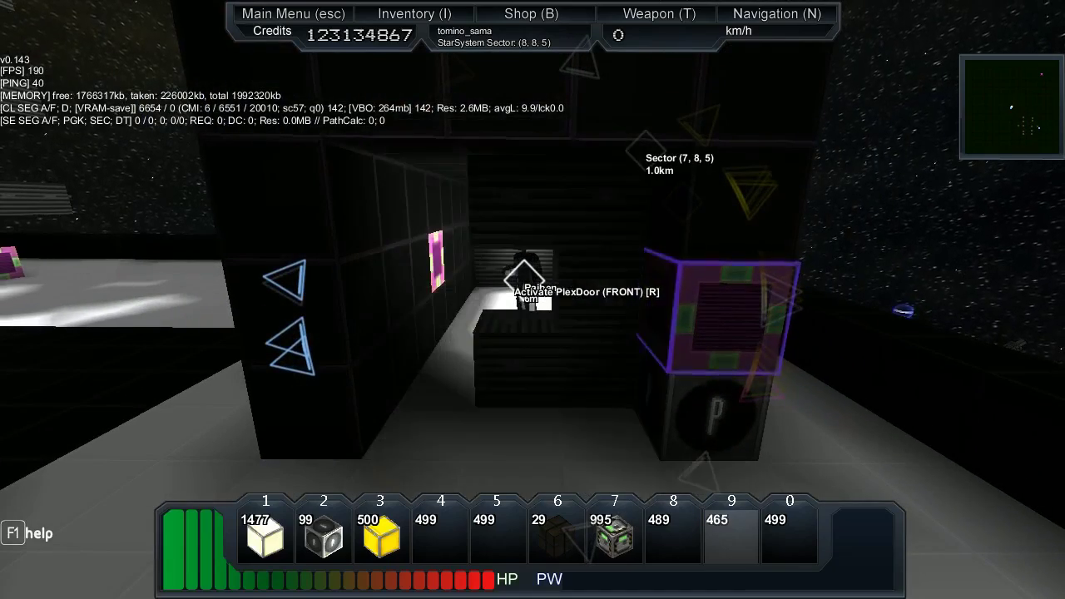
key("w")
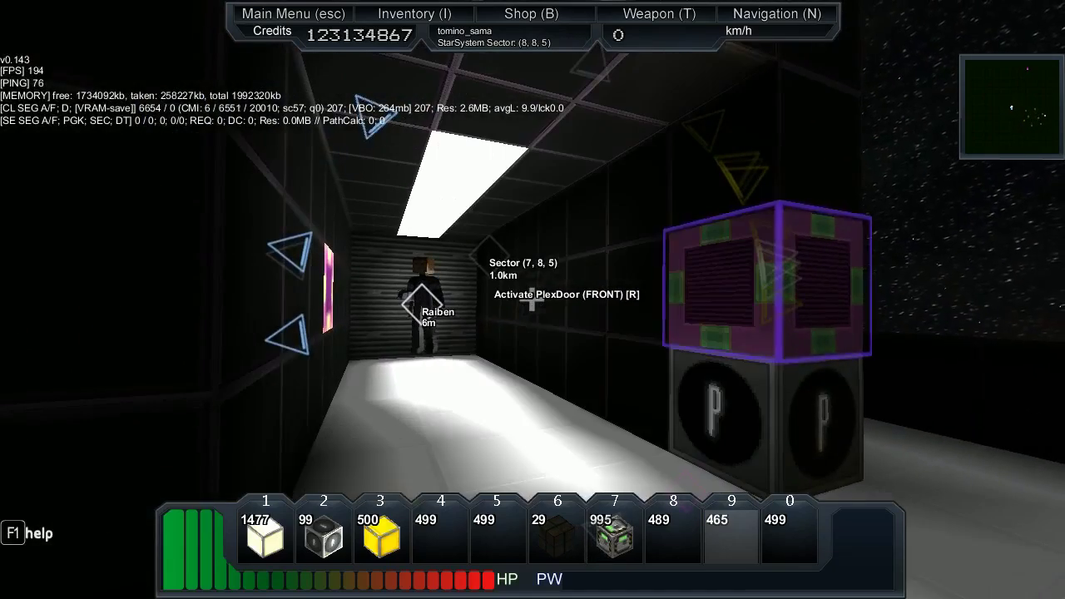
key("w")
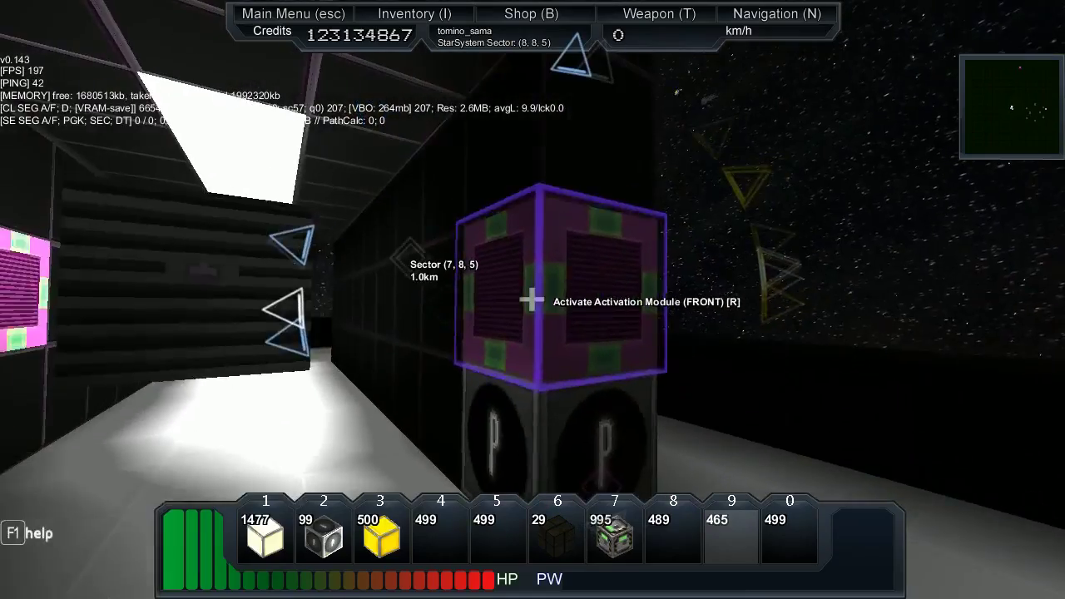
key("r")
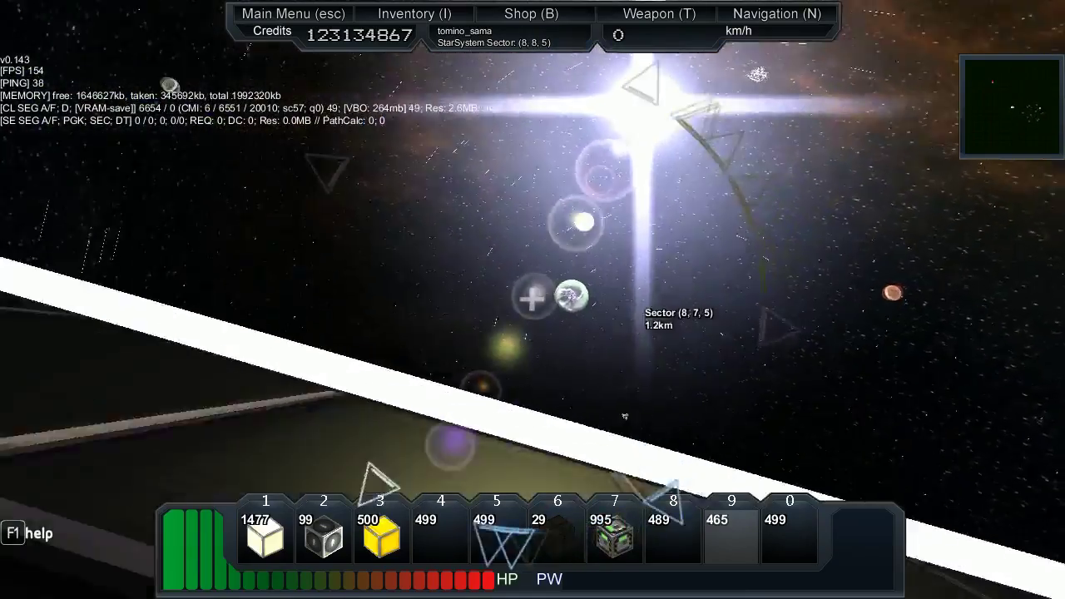
key("w")
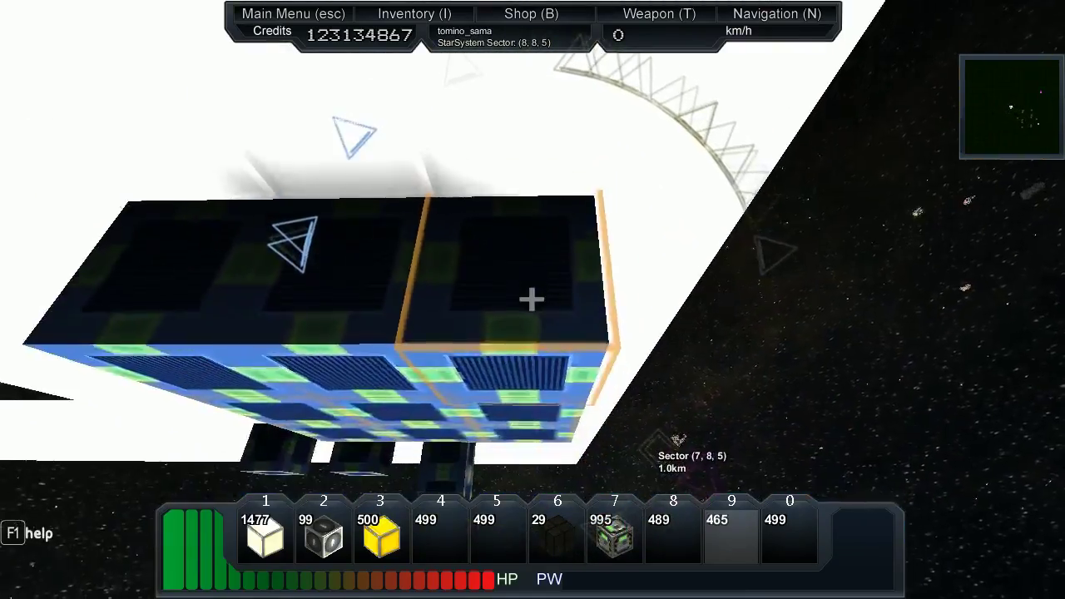
key("w")
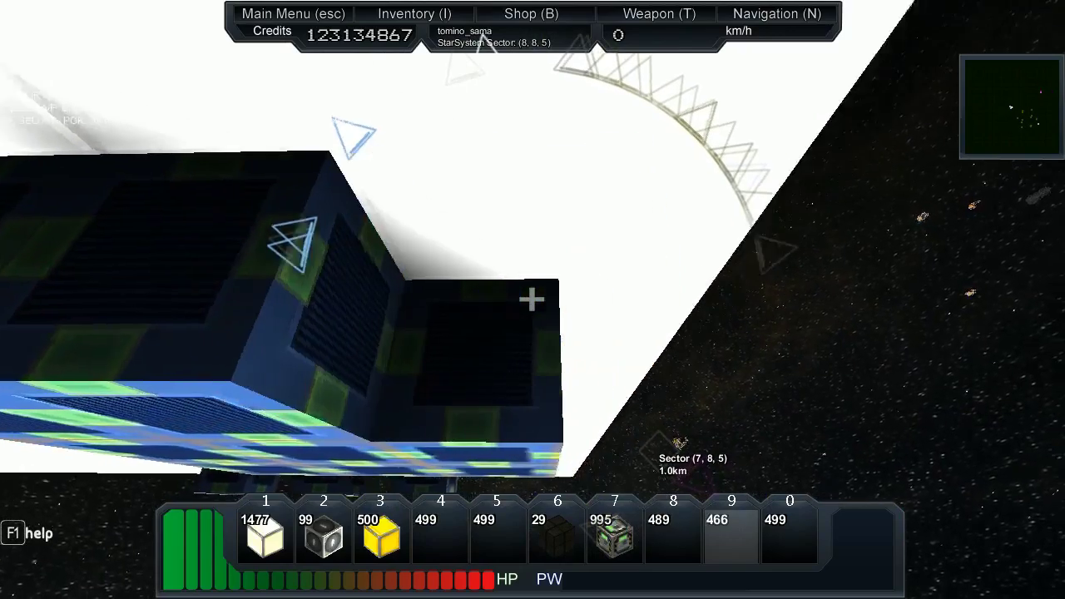
key("w")
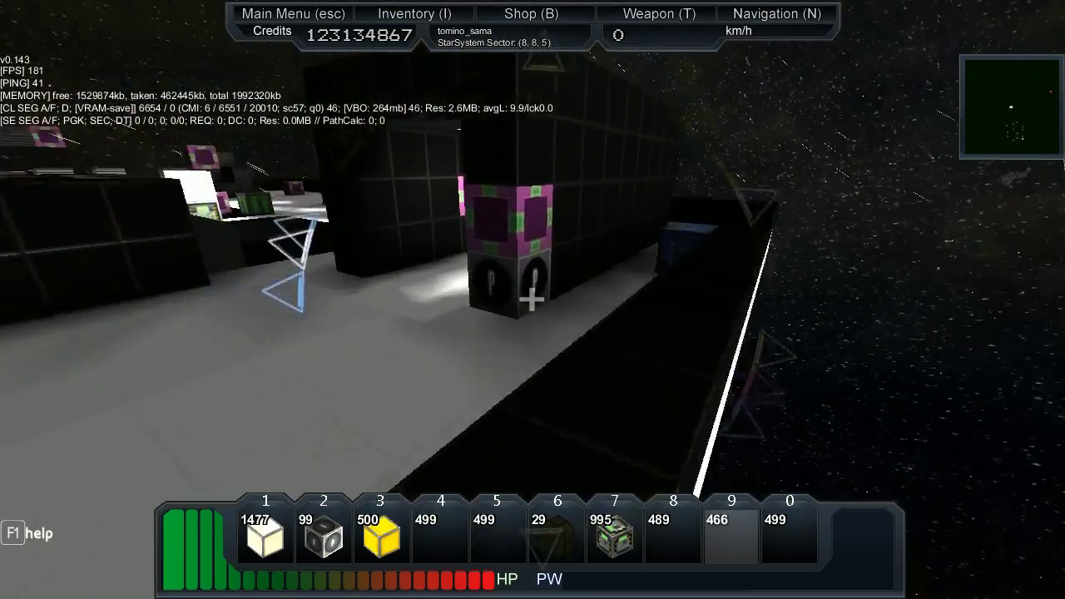
key("w")
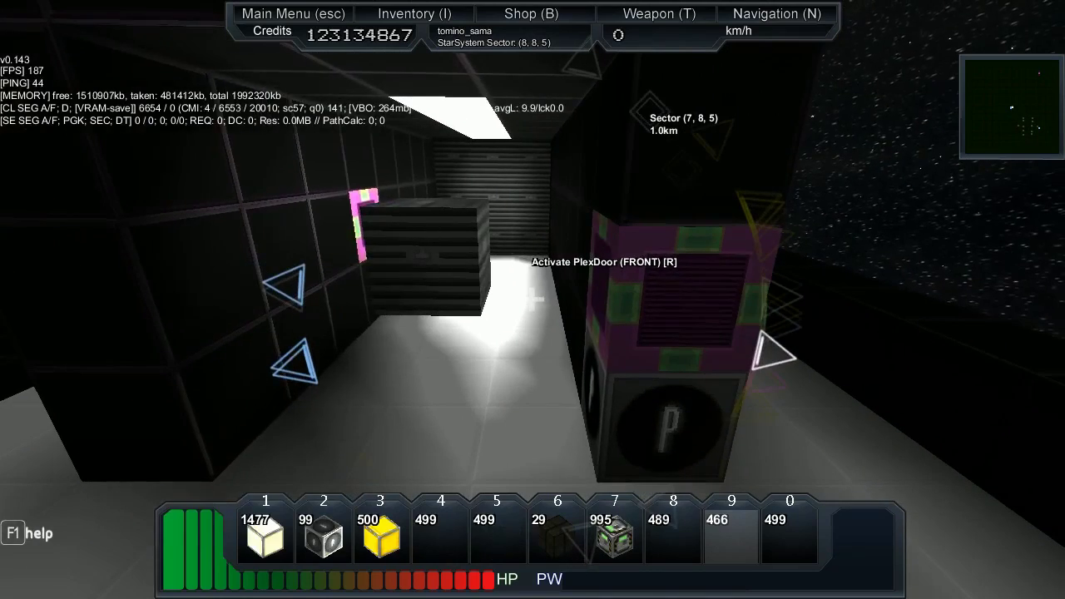
key("w")
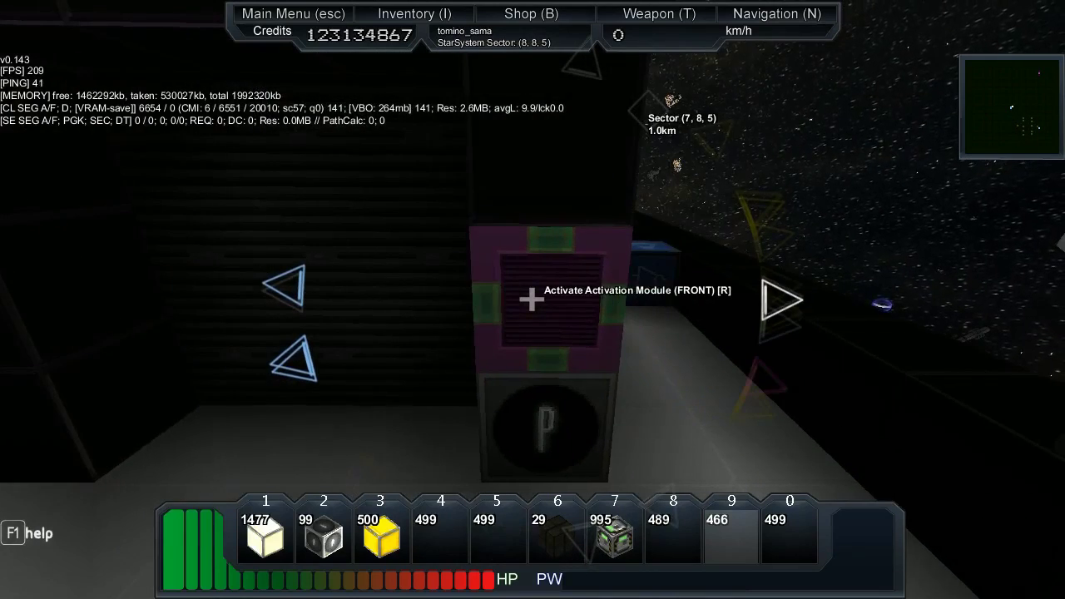
key("s")
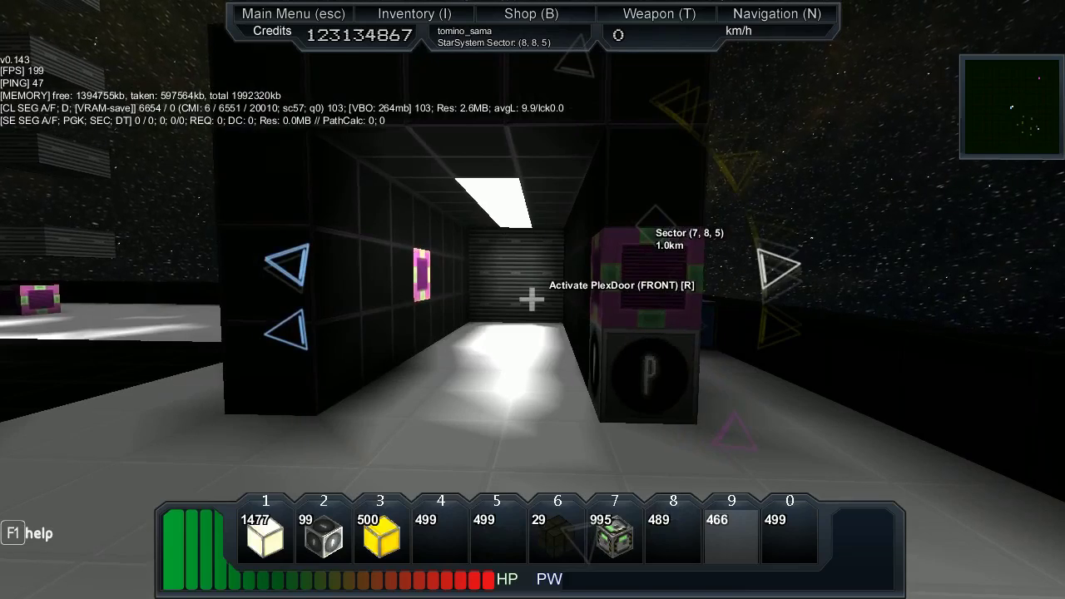
key("w")
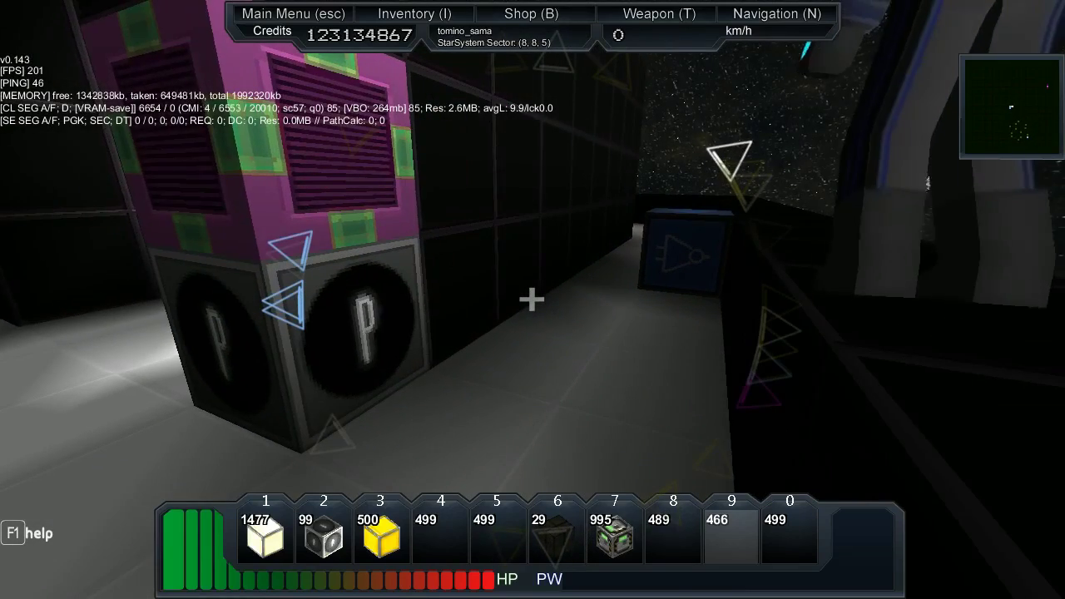
key("1")
key("8")
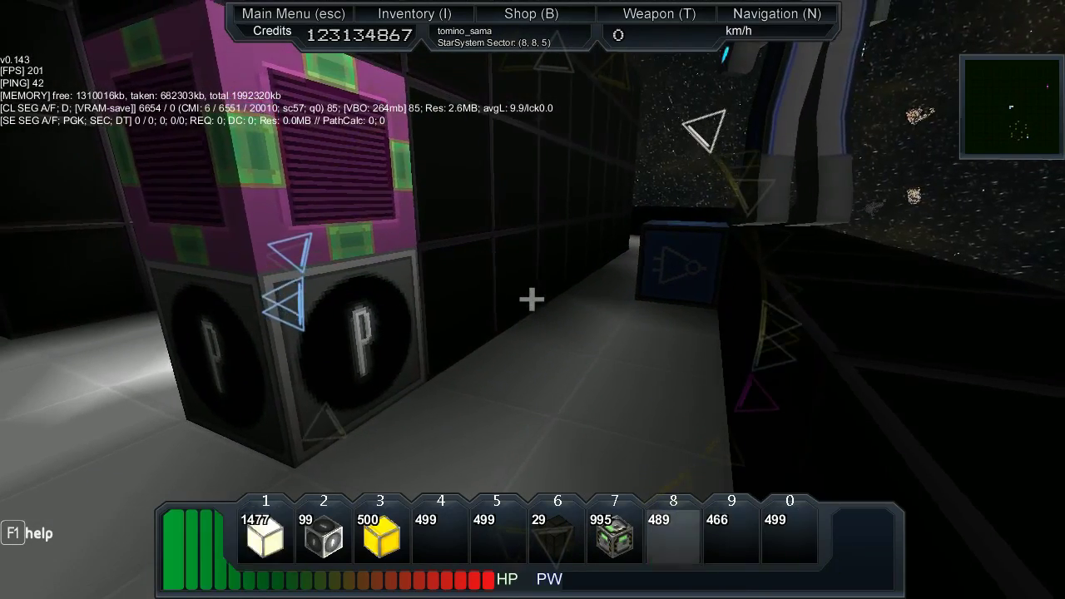
key("w")
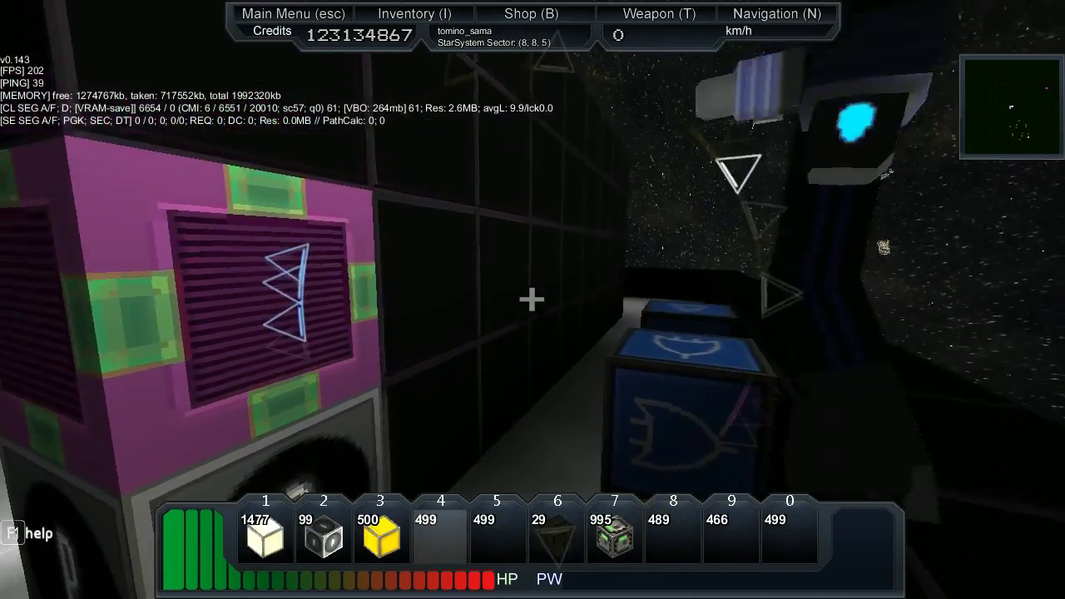
key("w")
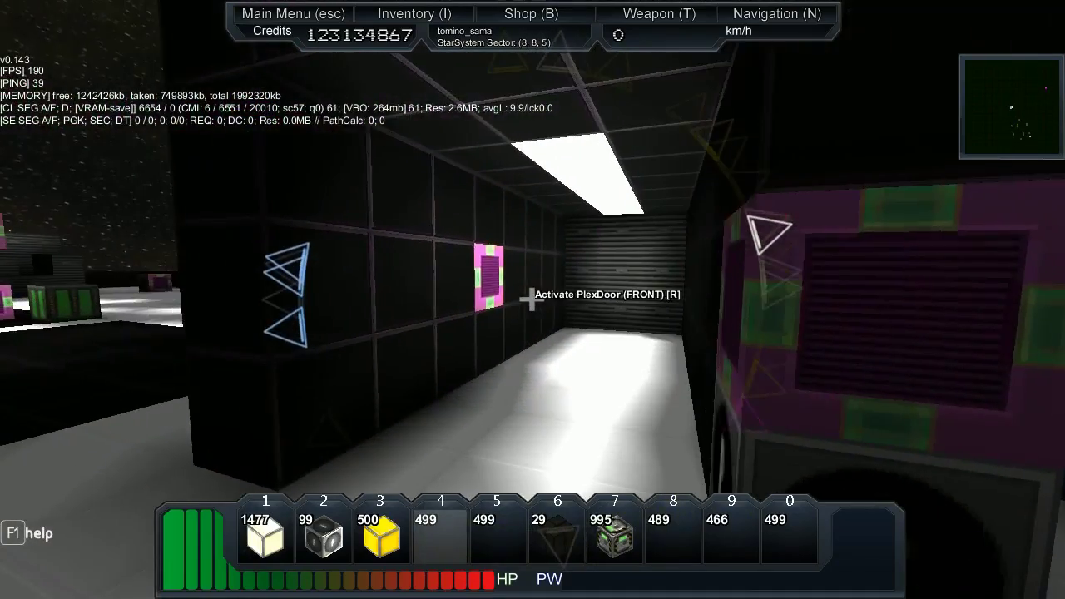
key("w")
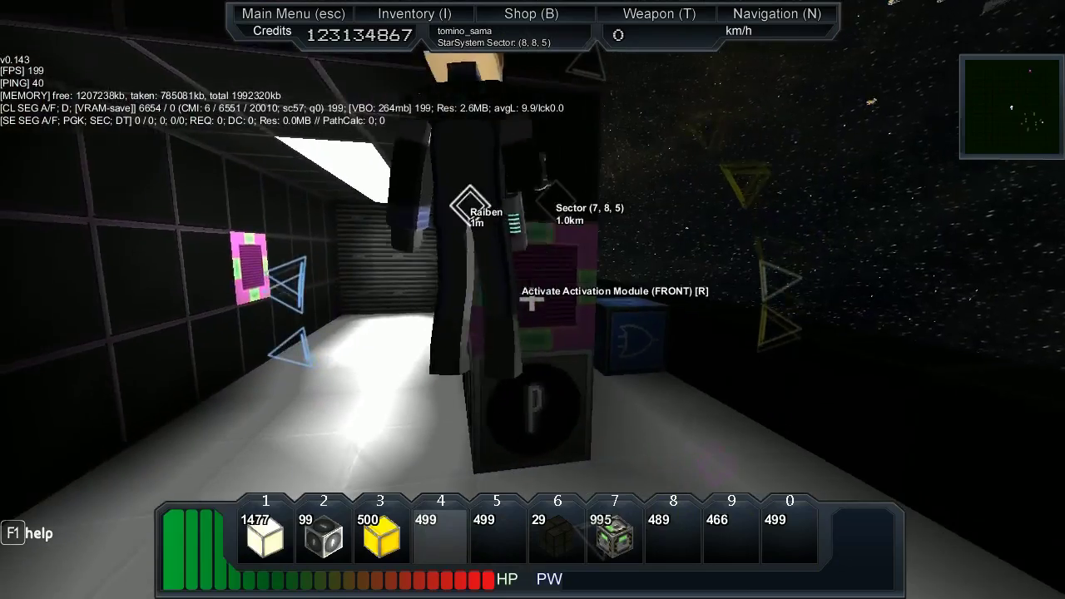
key("w")
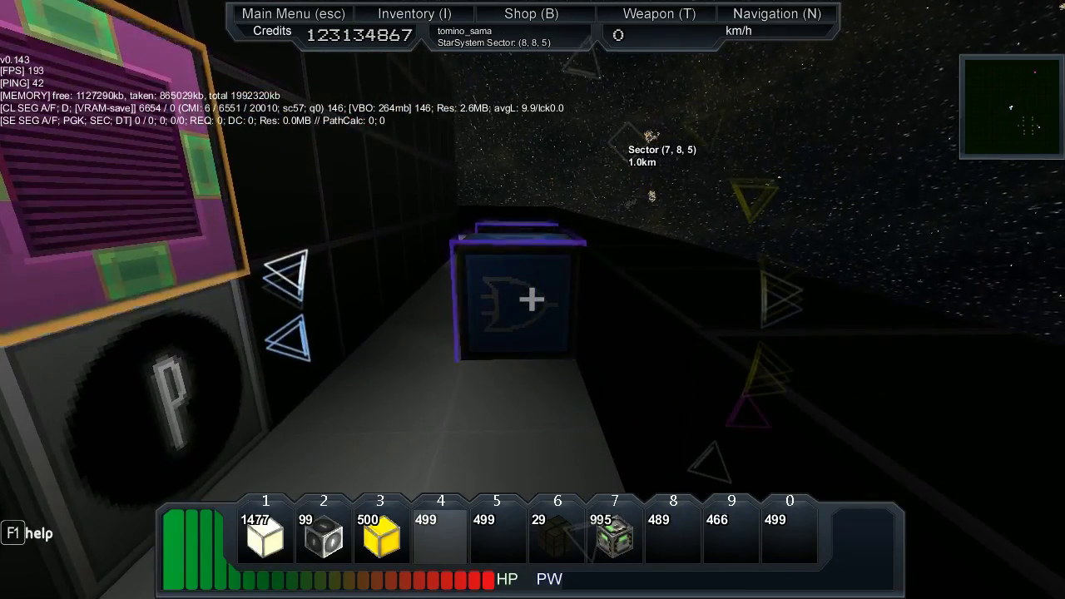
key("w")
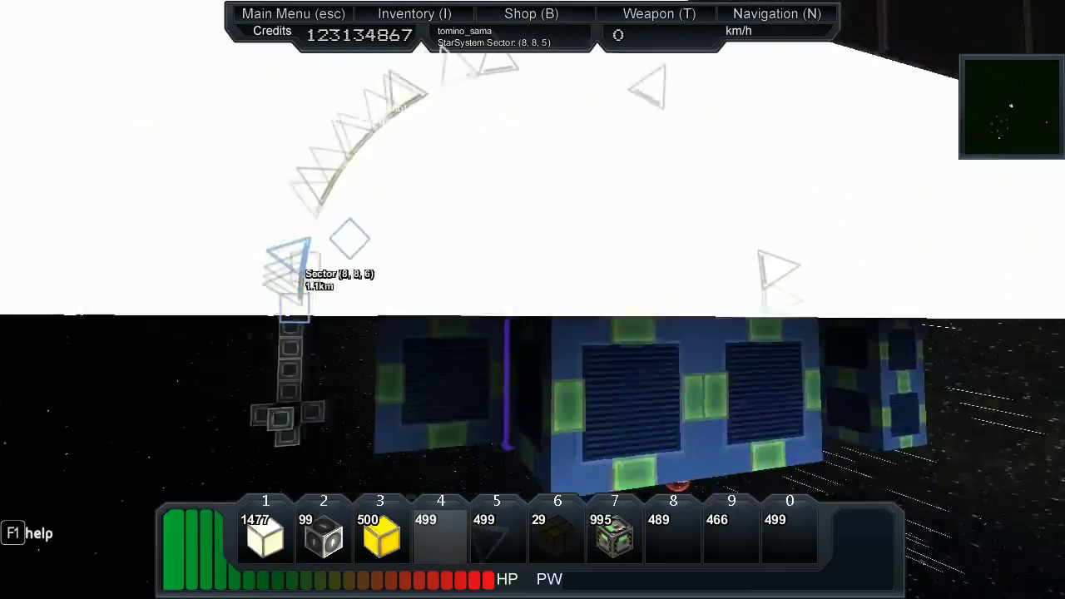
key("w")
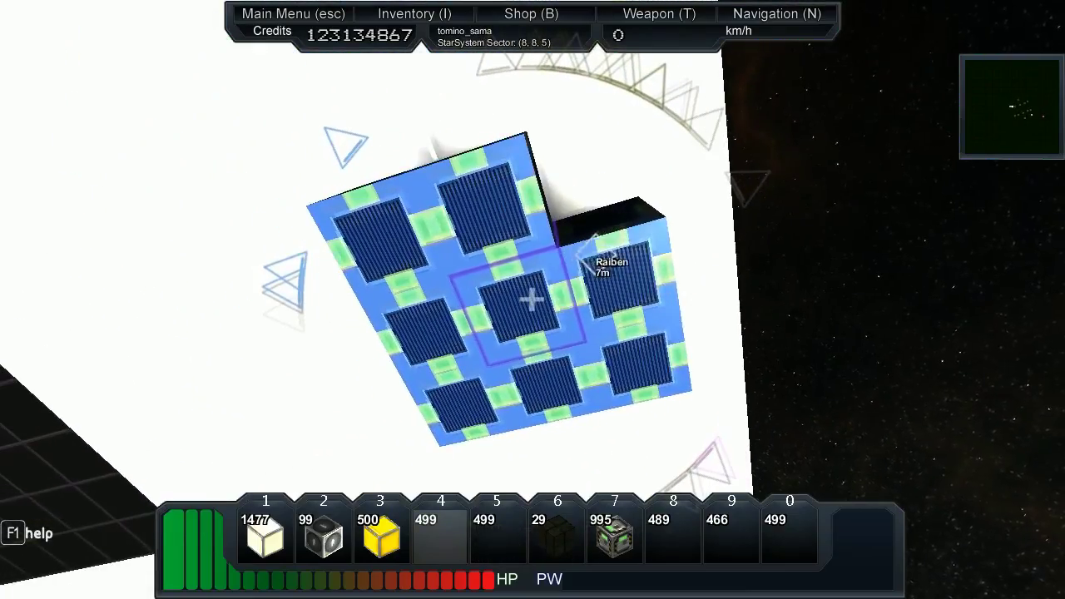
key("w")
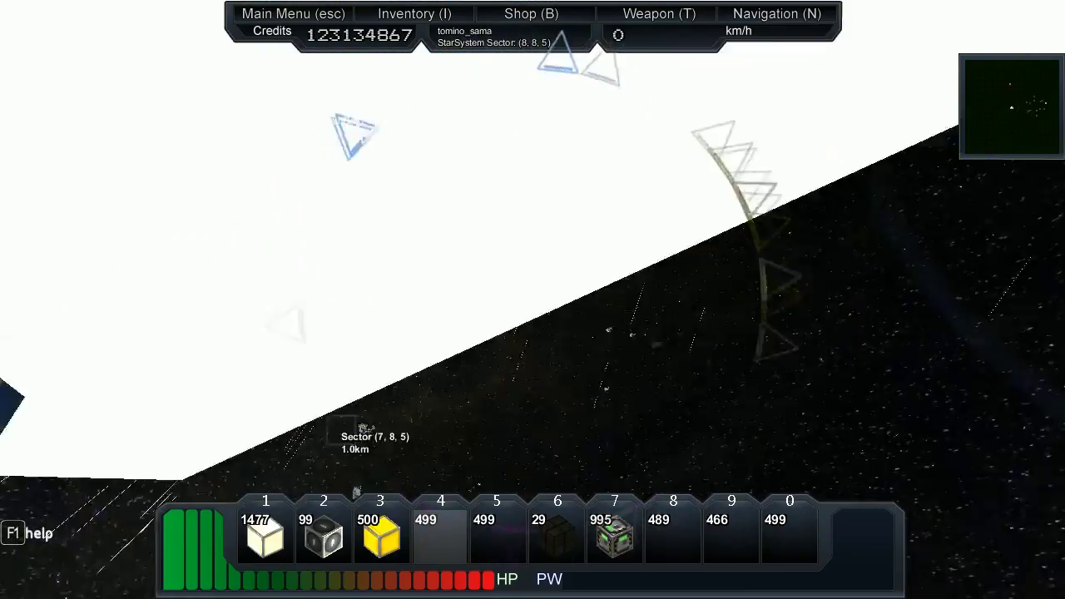
key("w")
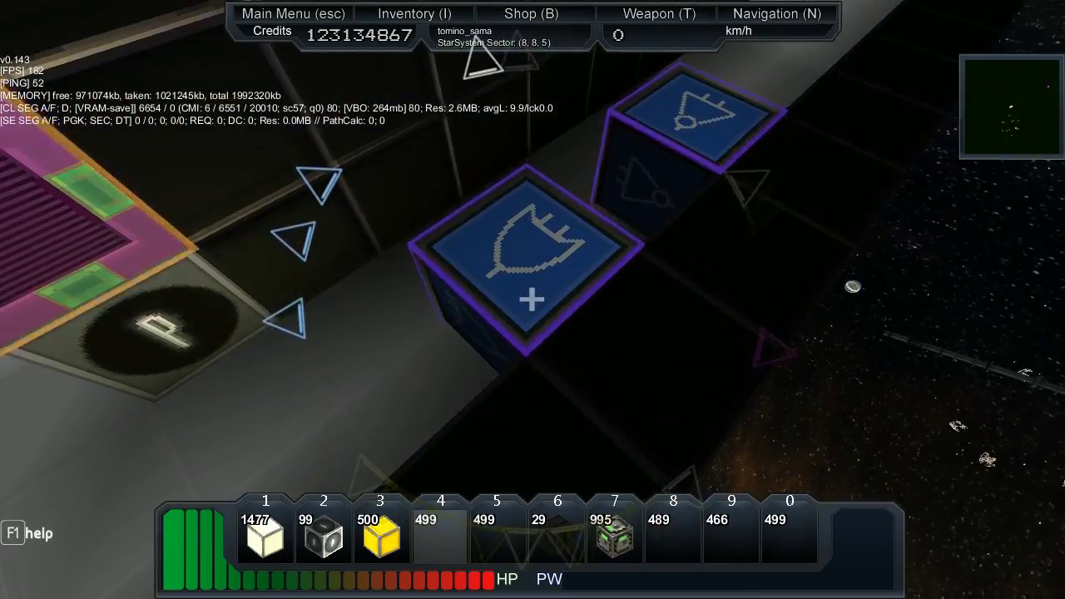
left_click_drag(532, 300, 533, 300)
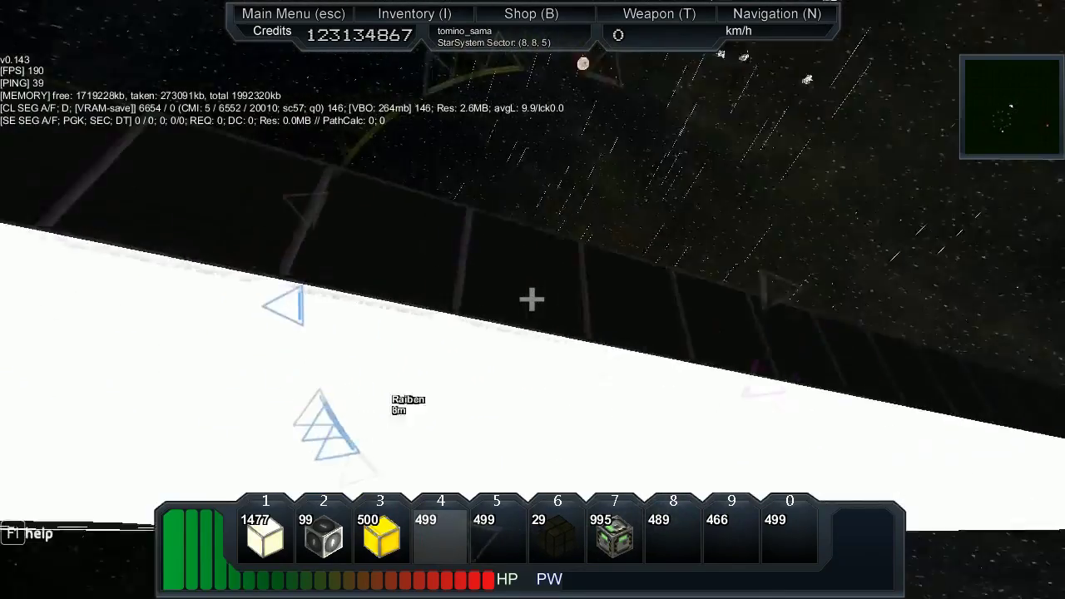
key("w")
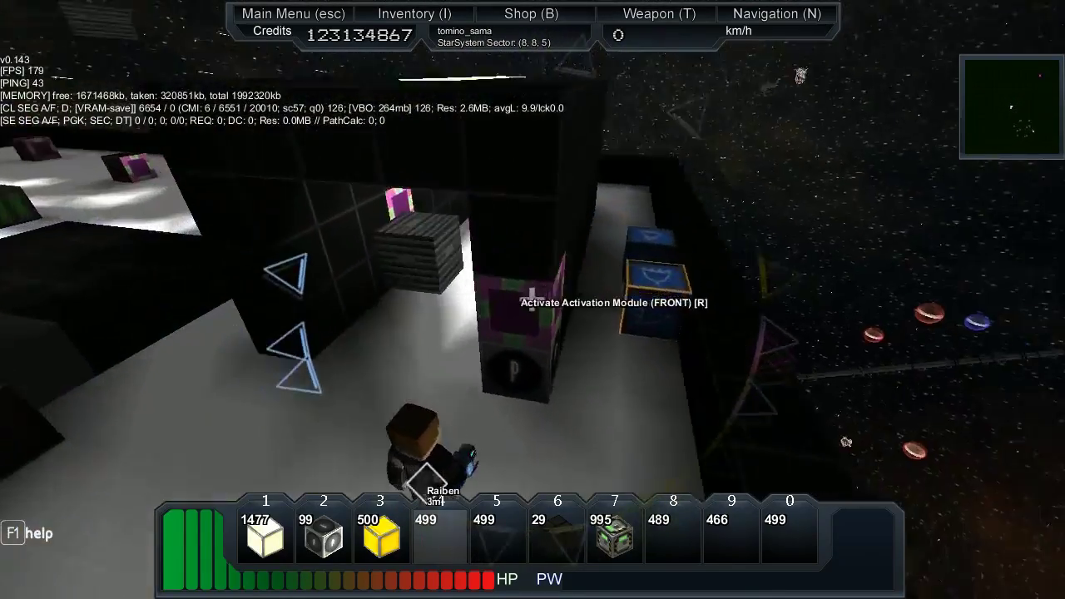
key("w")
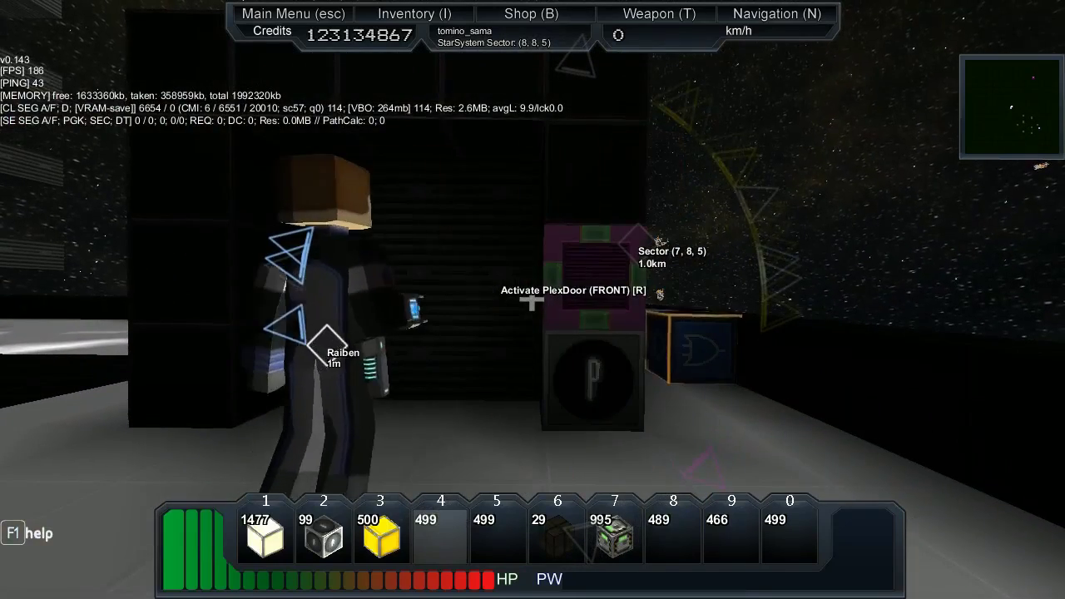
key("Tab+g")
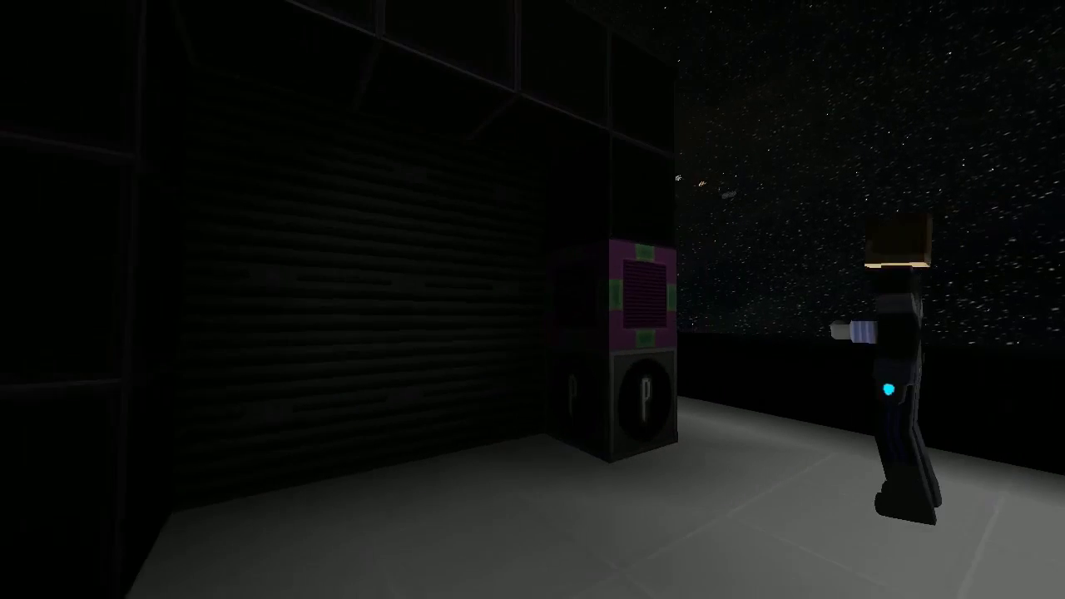
key("s")
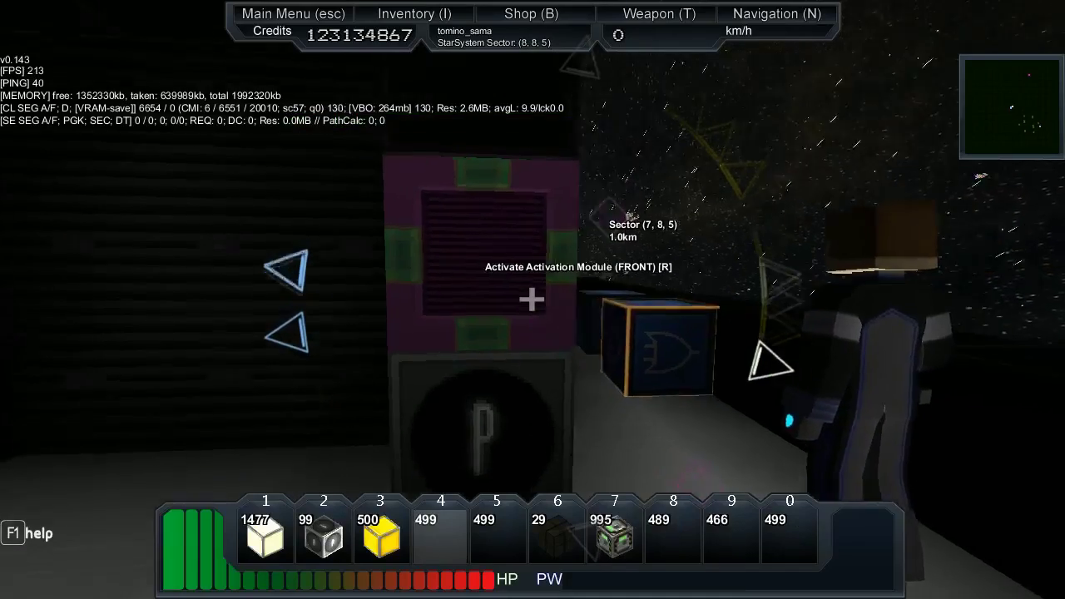
key("a")
key("w")
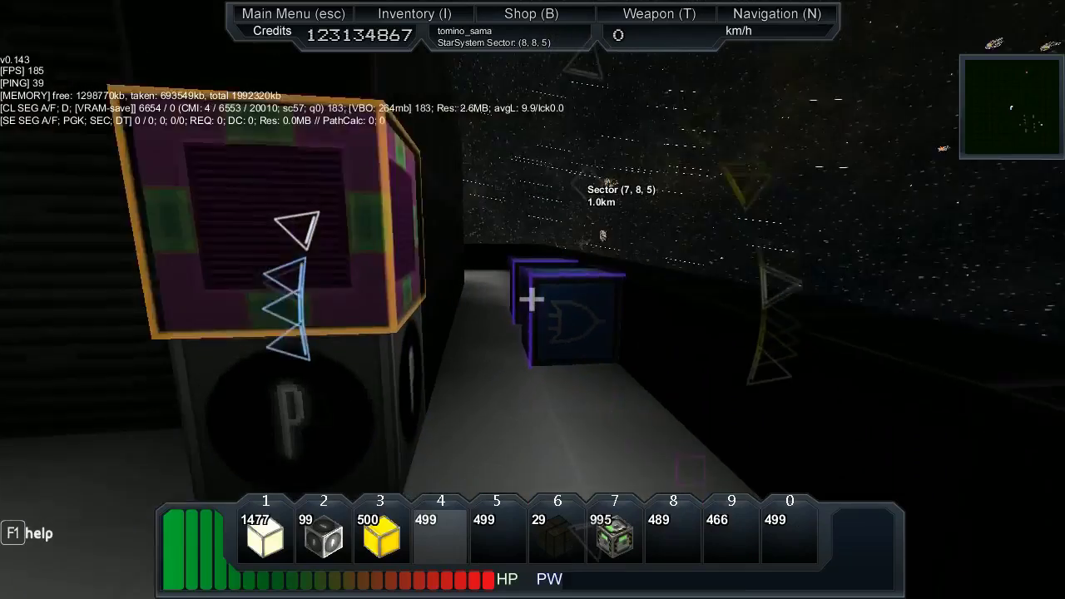
key("s")
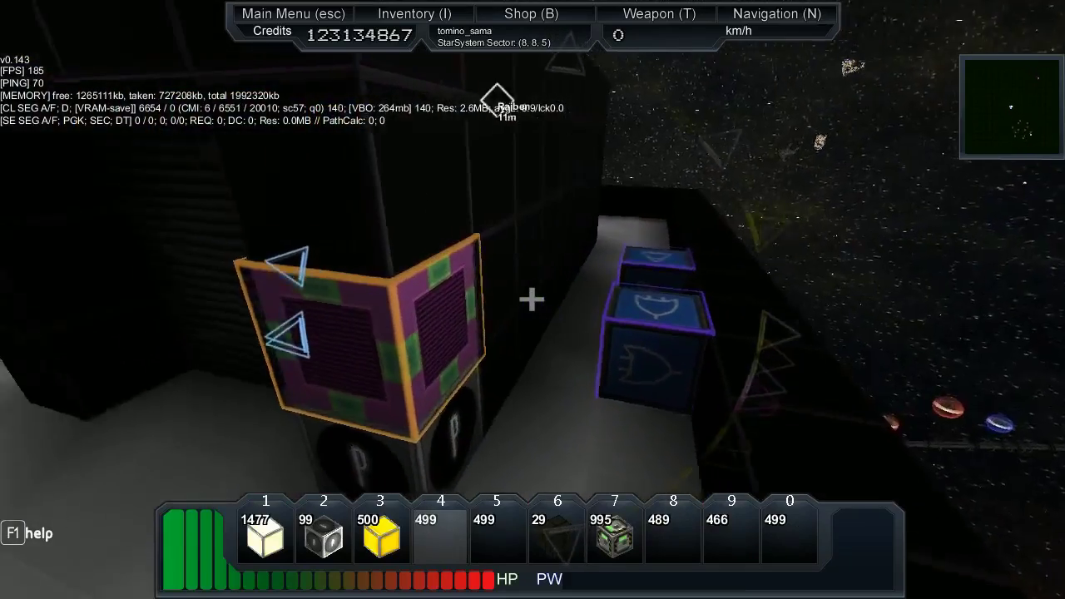
key("space")
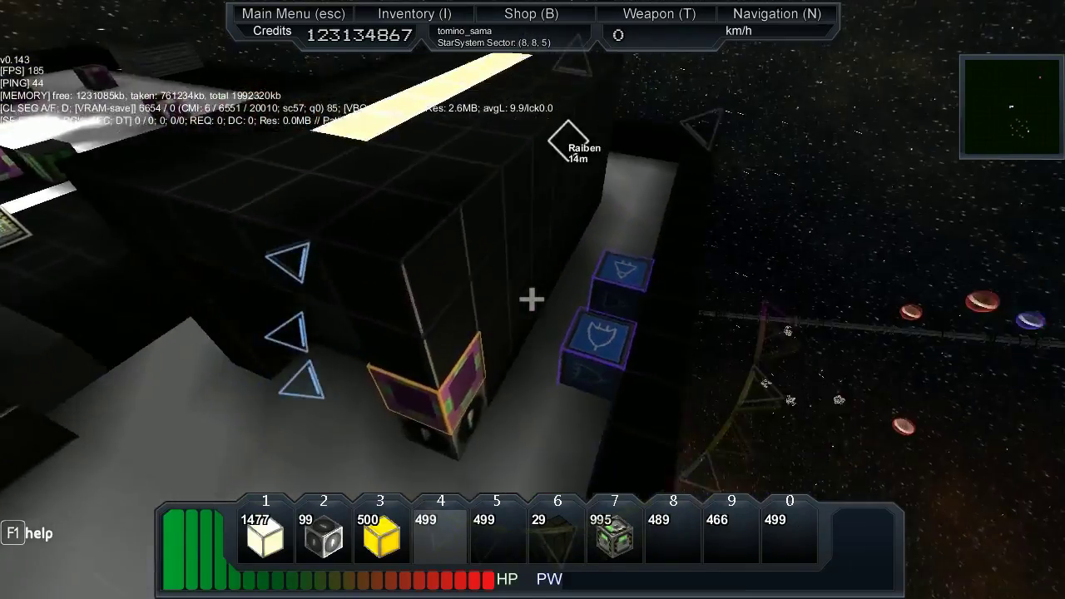
key("w")
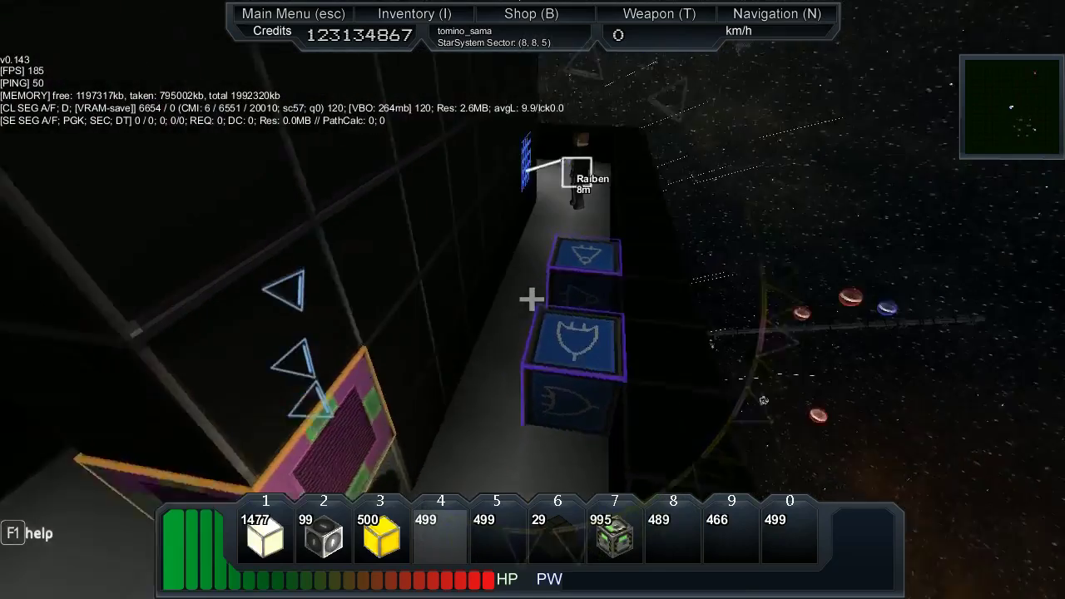
Fly from the logic-gate blocks around the hull to the activation module beside the airlock
key("s")
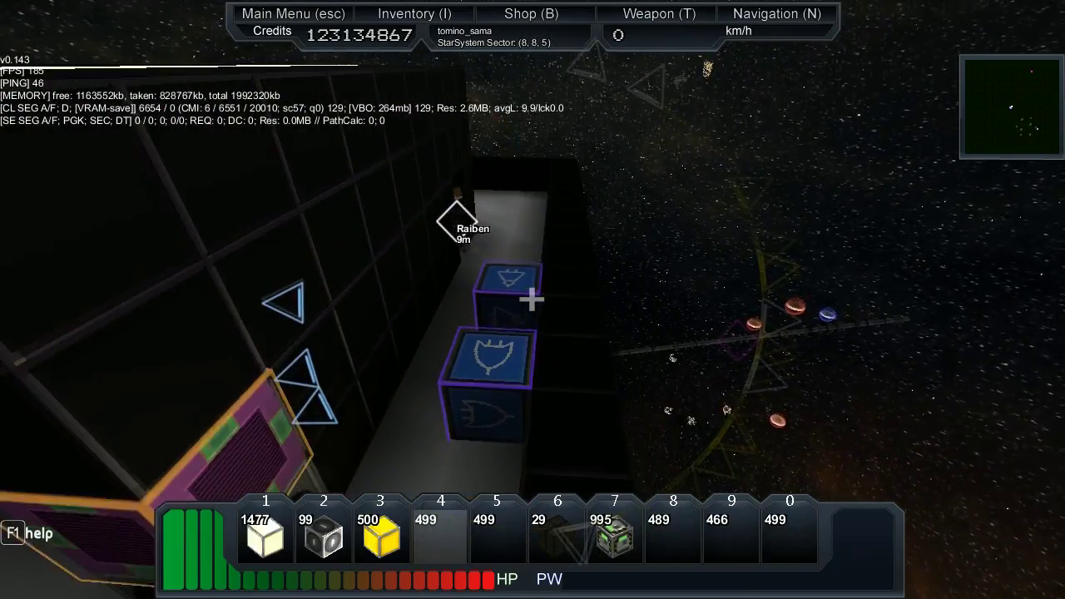
key("a")
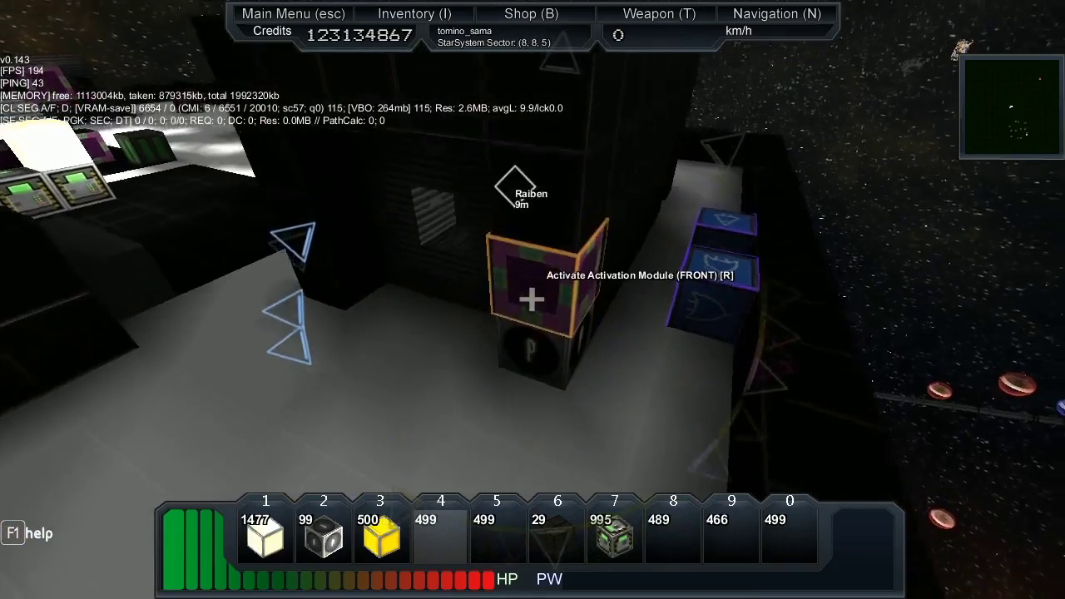
key("d")
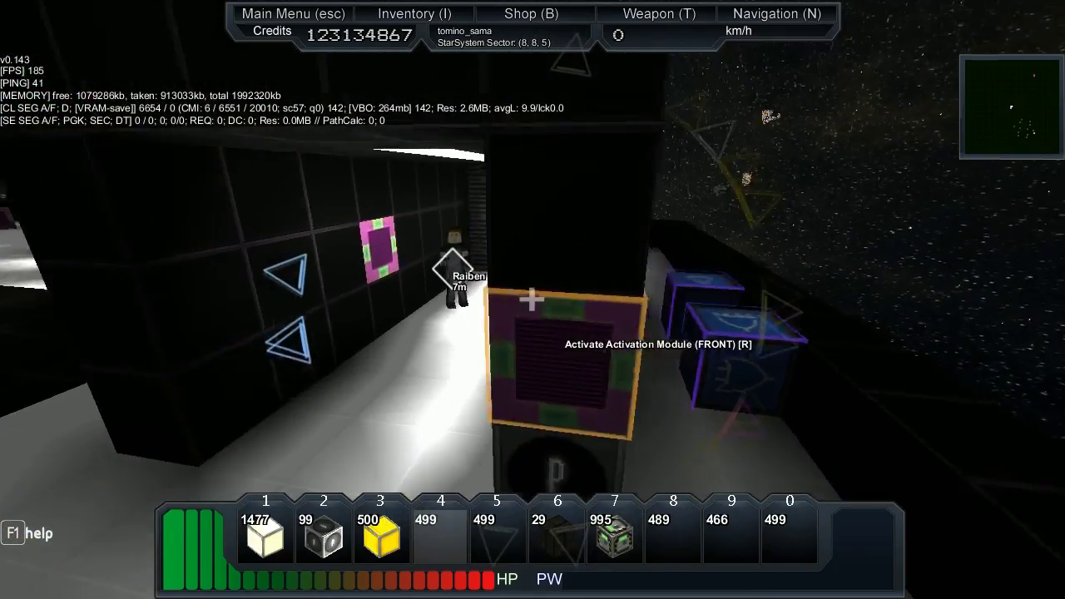
key("s")
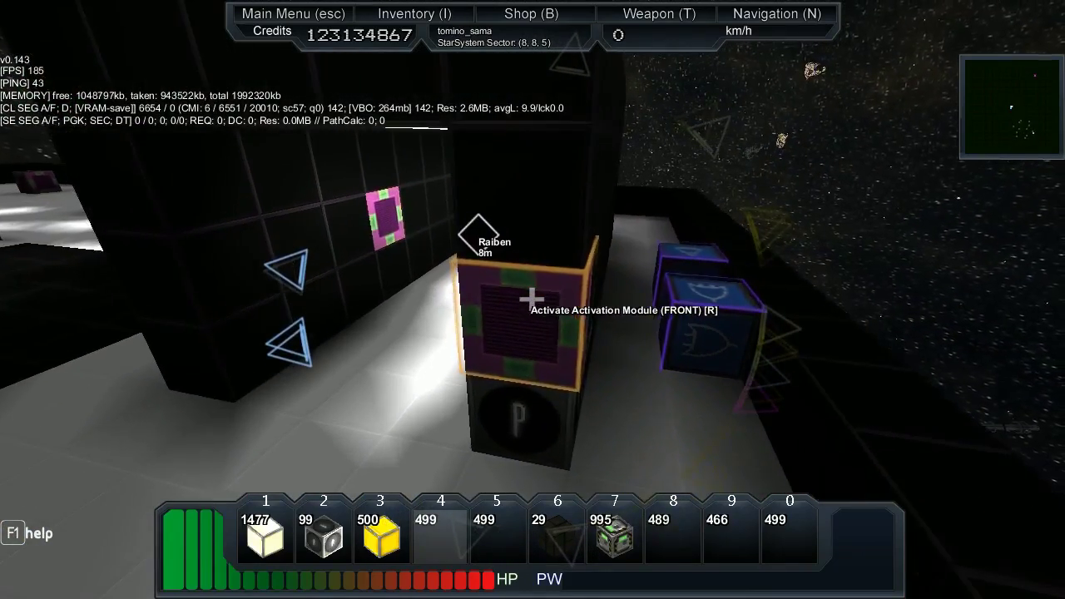
key("w")
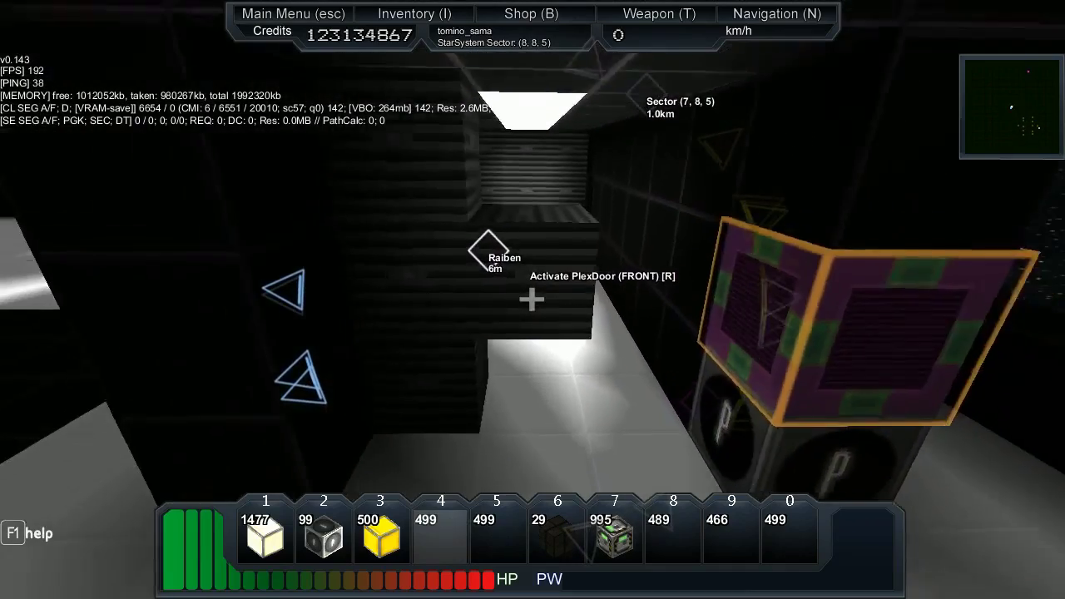
key("s")
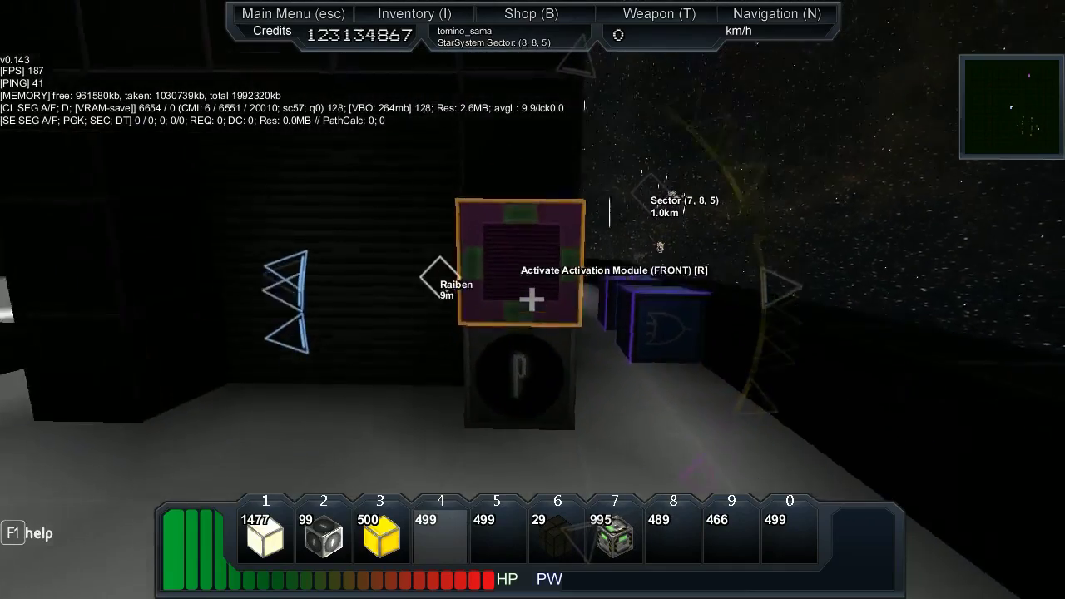
key("w")
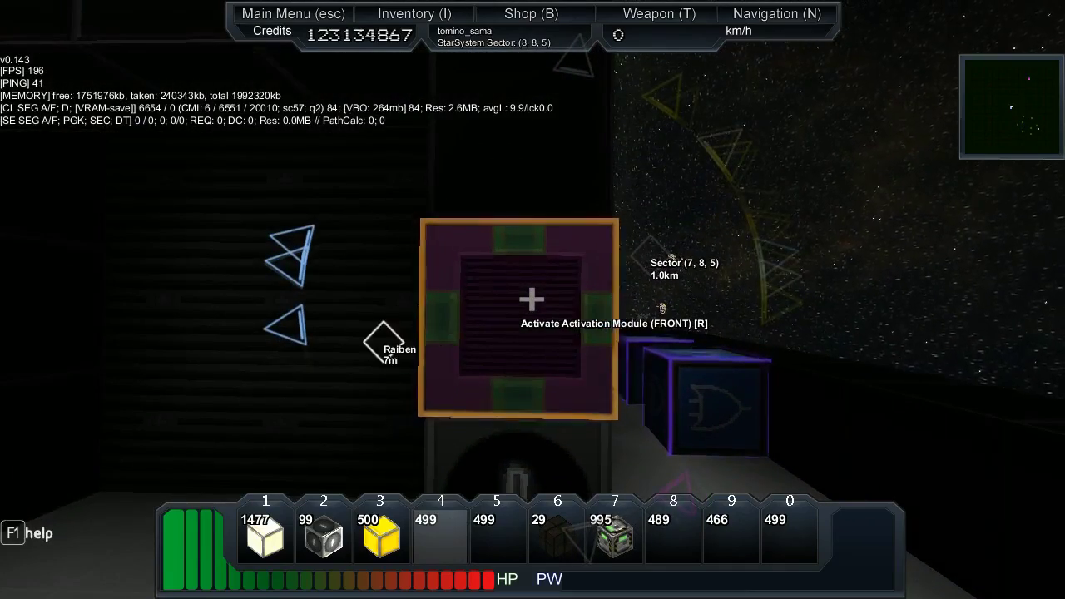
Toggle the plex doors repeatedly while Raiben walks through, ending with them closed
key("r")
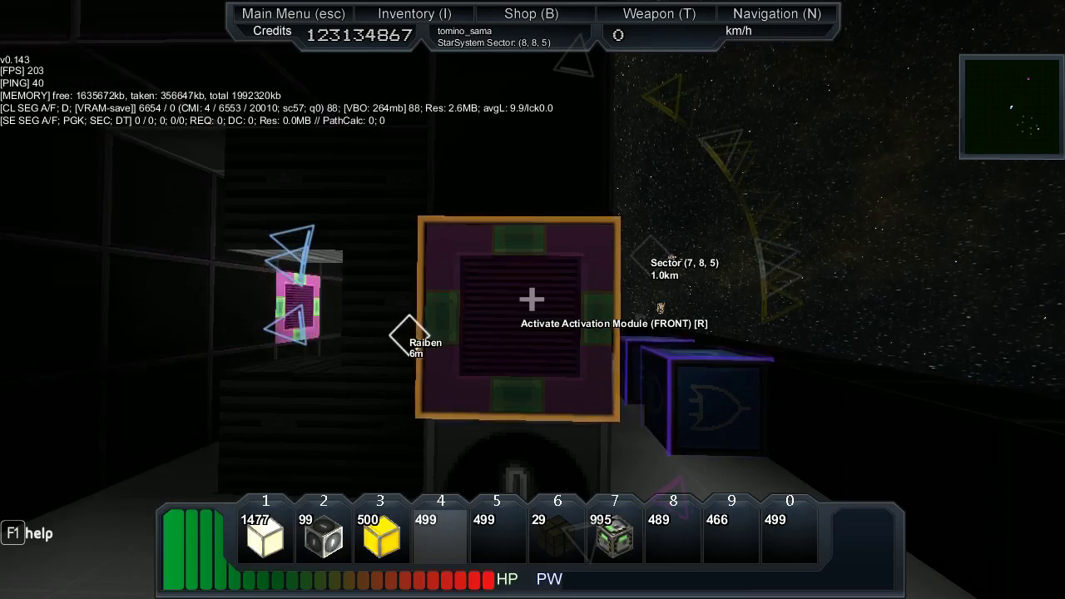
left_click_drag(531, 299, 333, 298)
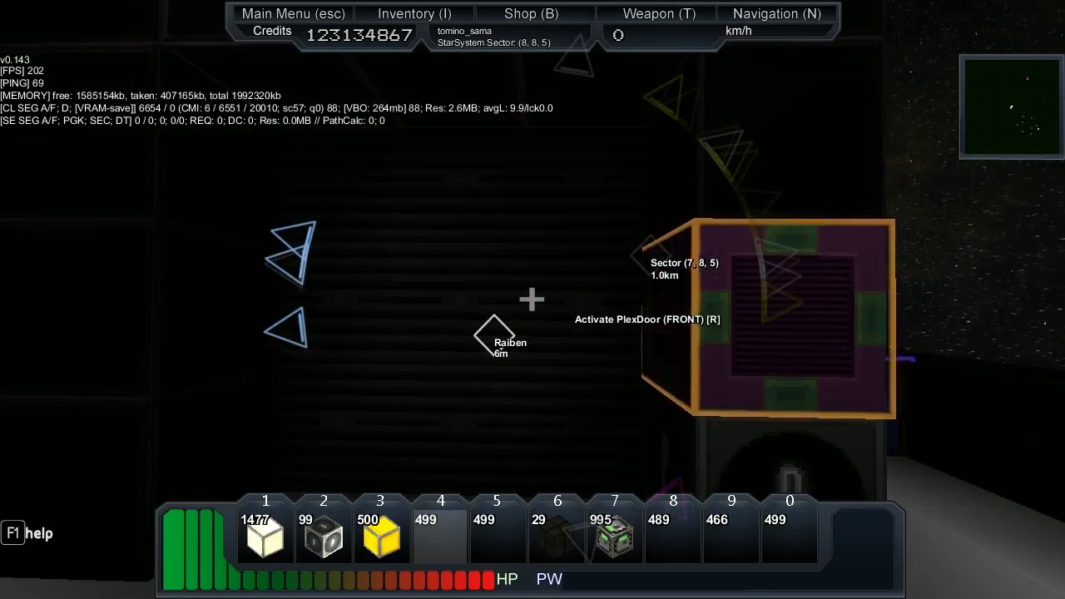
key("r")
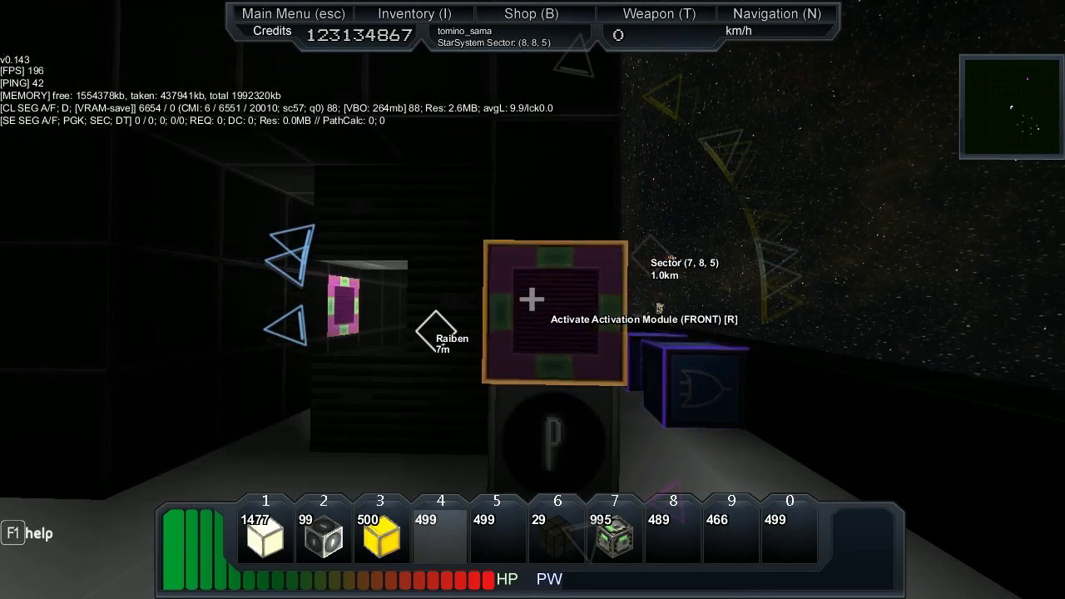
key("r")
key("r")
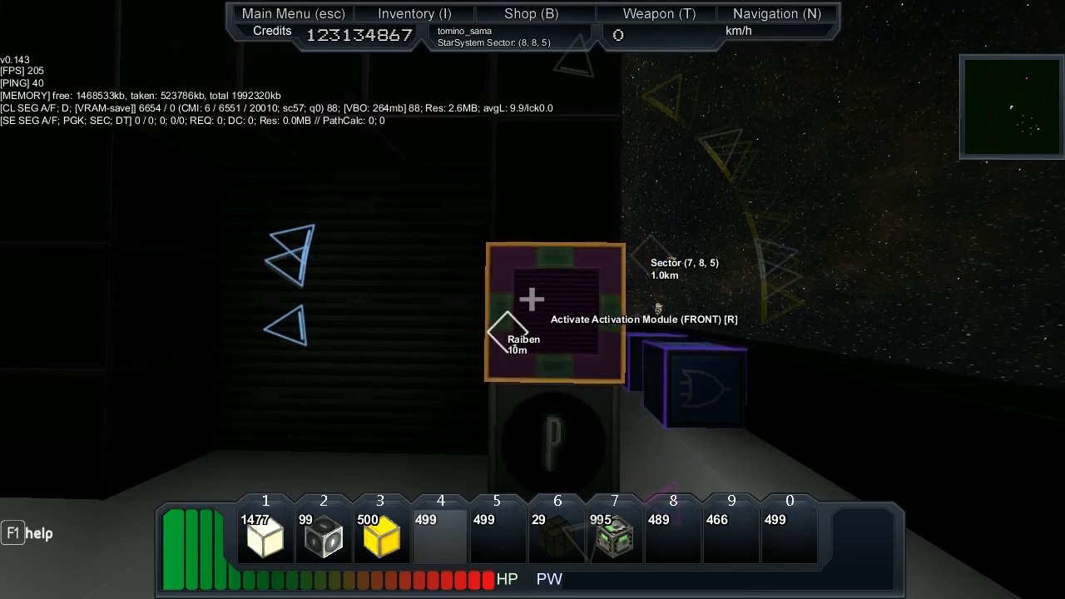
key("r")
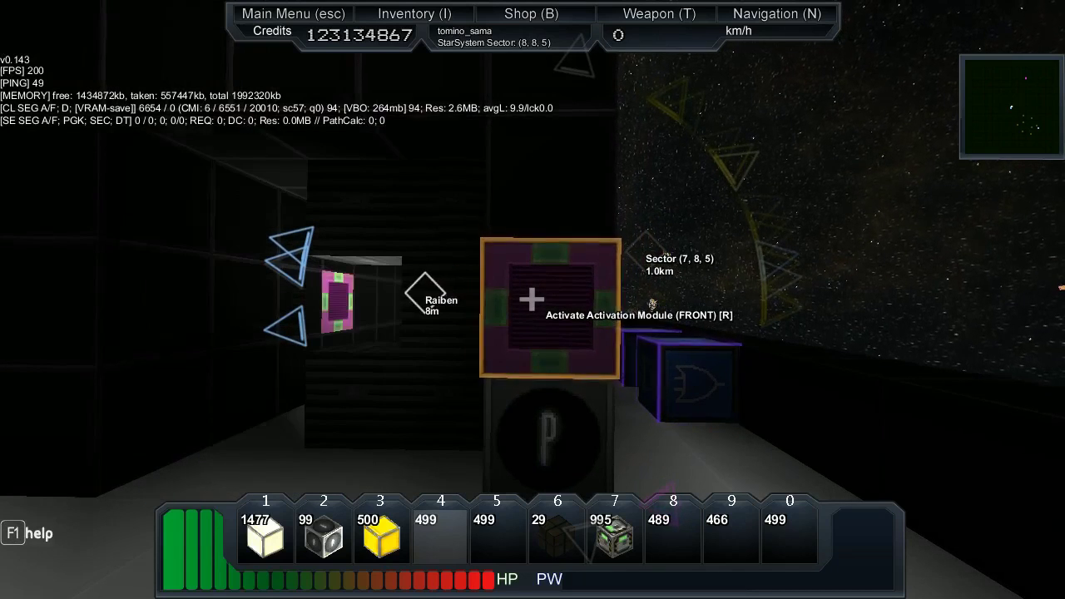
key("r")
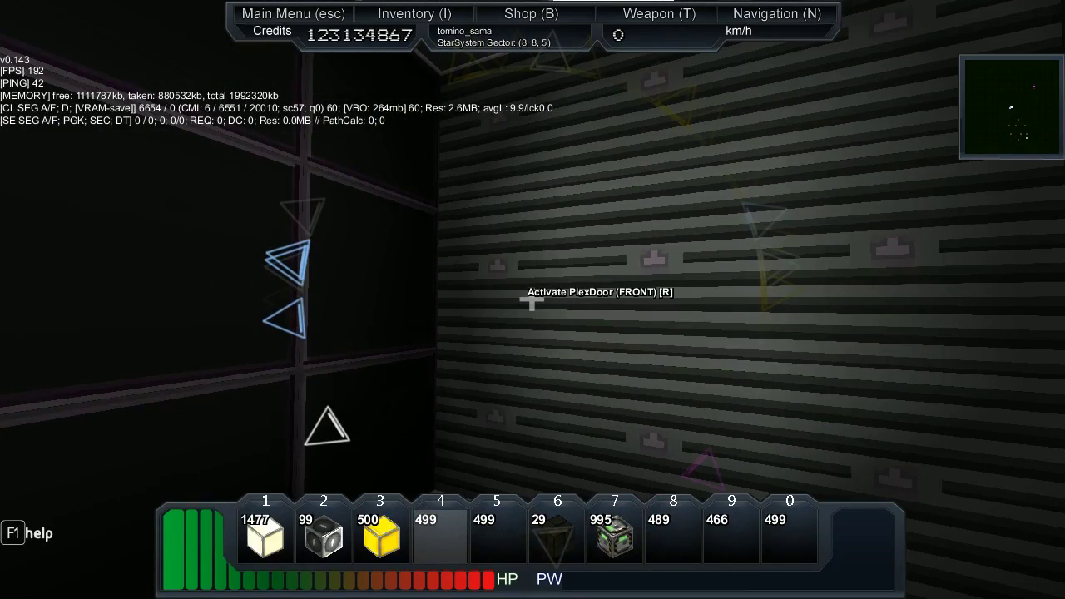
Place the slot-8 activation module on the inner wall and toggle the plex door with it
key("8")
key("r")
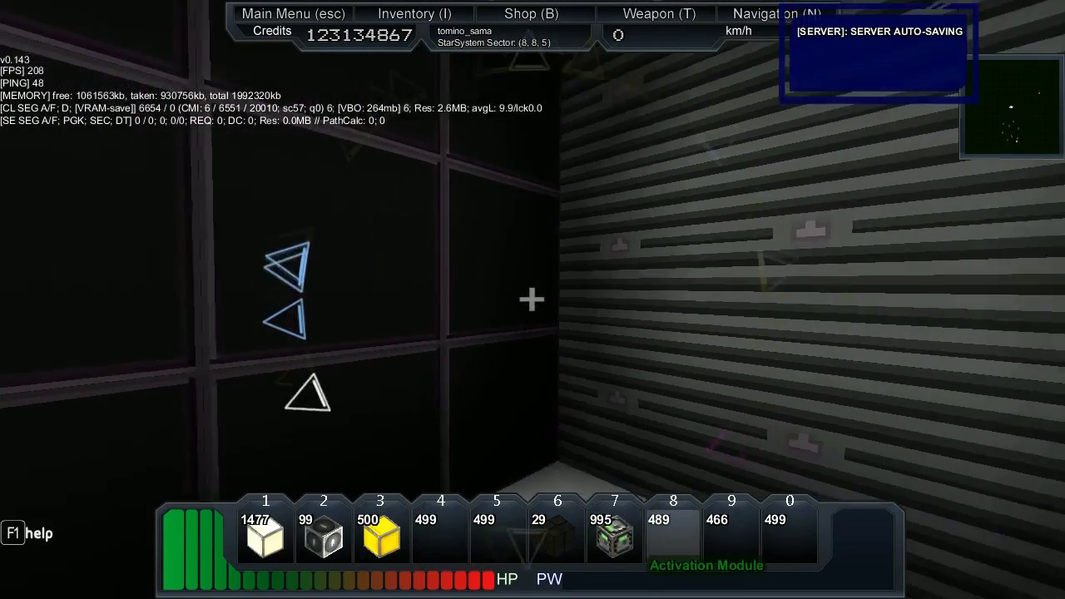
left_click(532, 300)
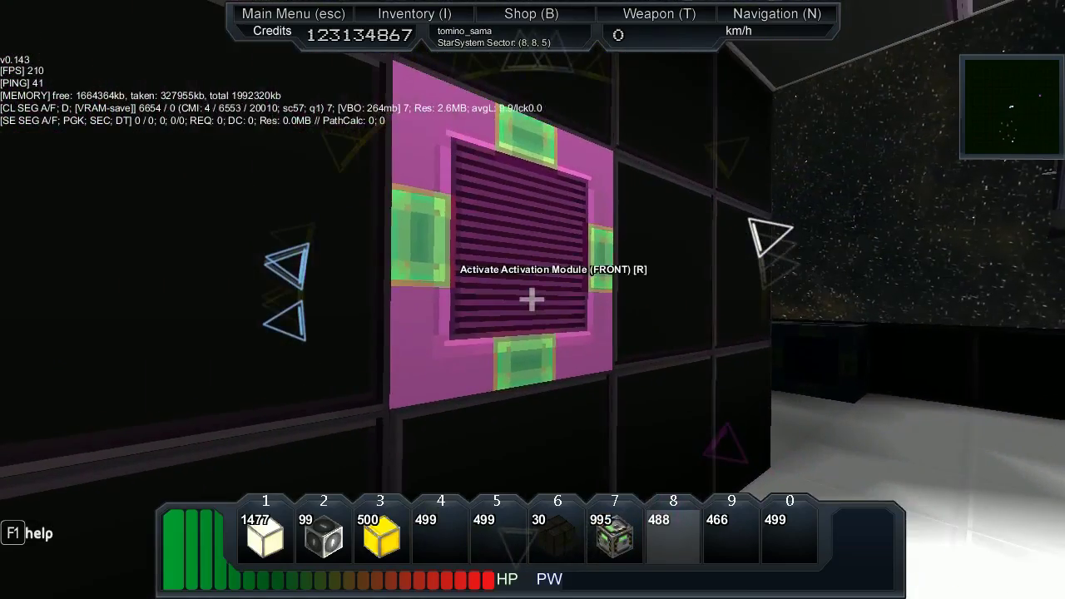
key("r")
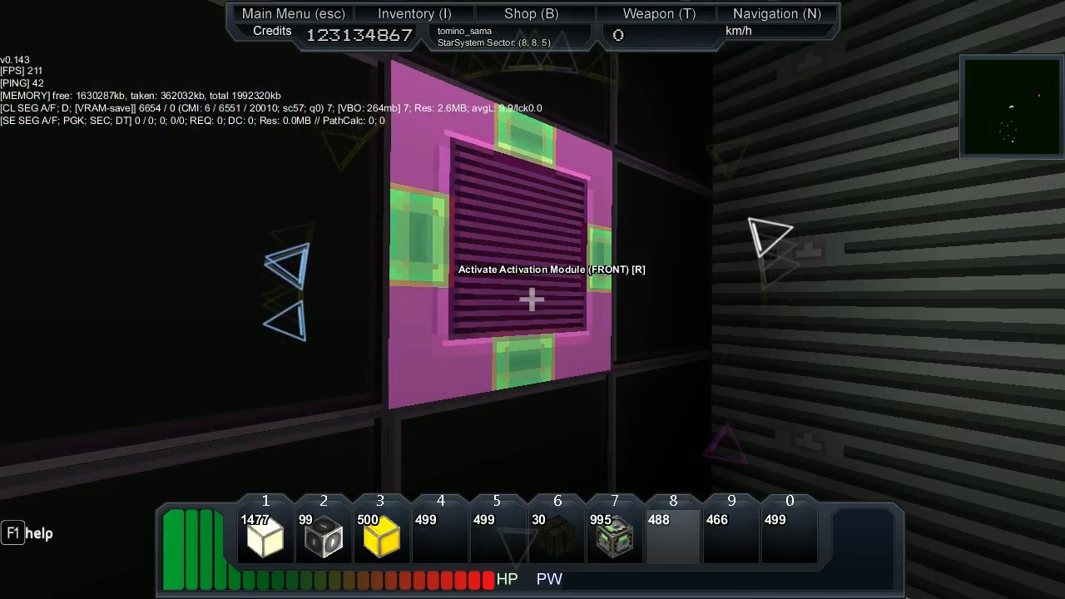
key("r")
key("r")
key("r")
key("r")
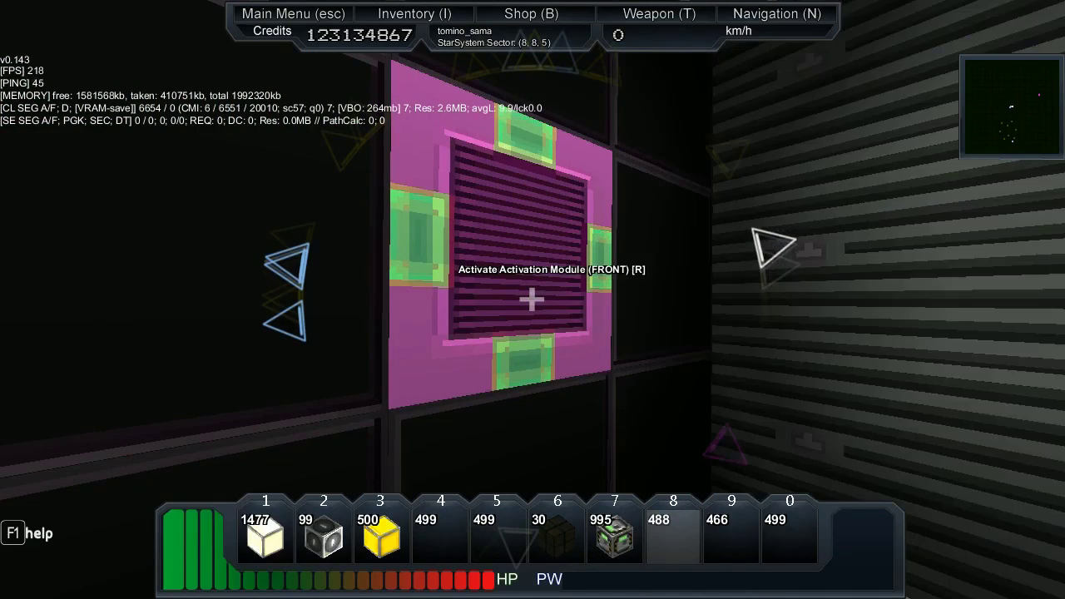
Walk through the open airlock doorway and look back toward the new module and the other player
key("w")
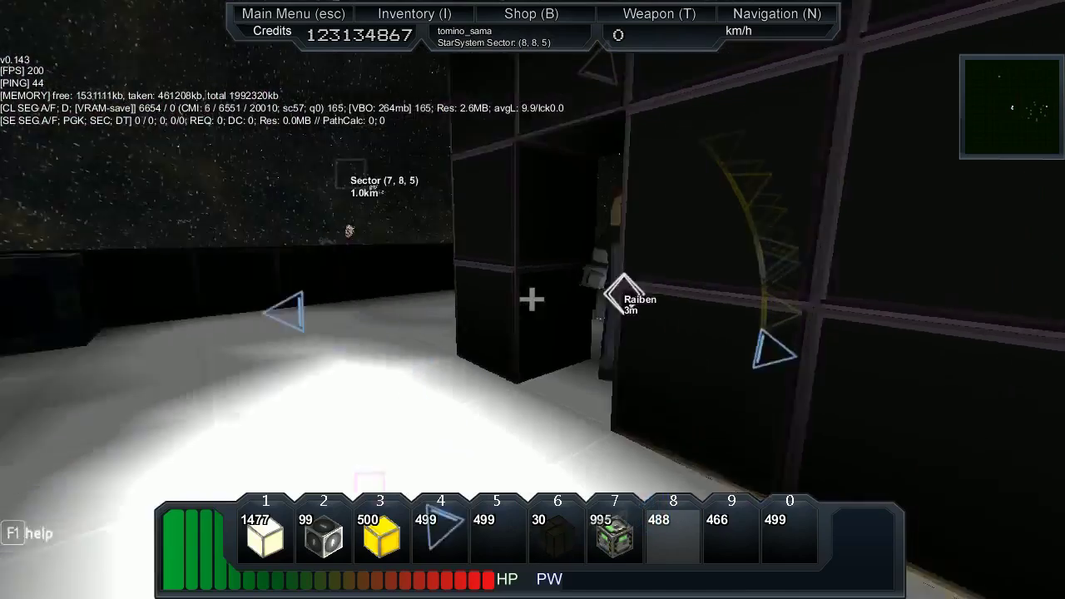
key("w")
key("w")
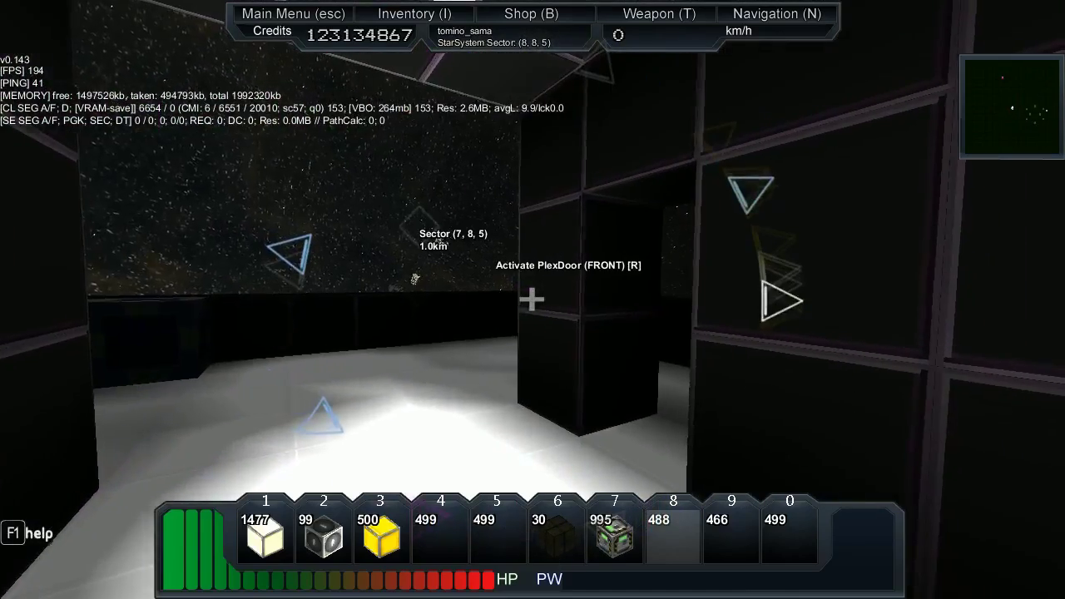
key("w")
key("w")
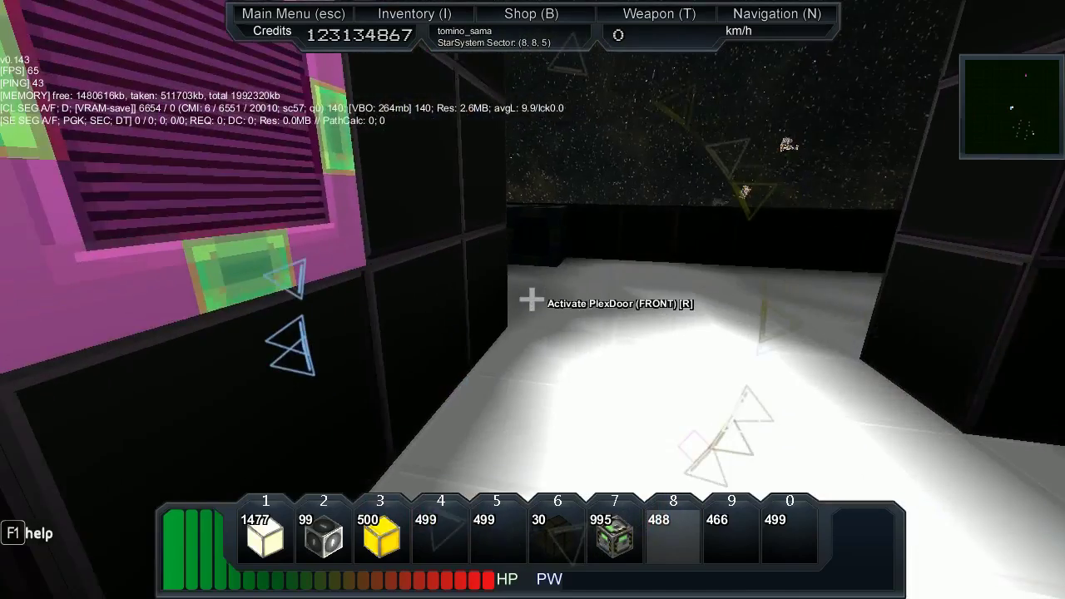
key("w")
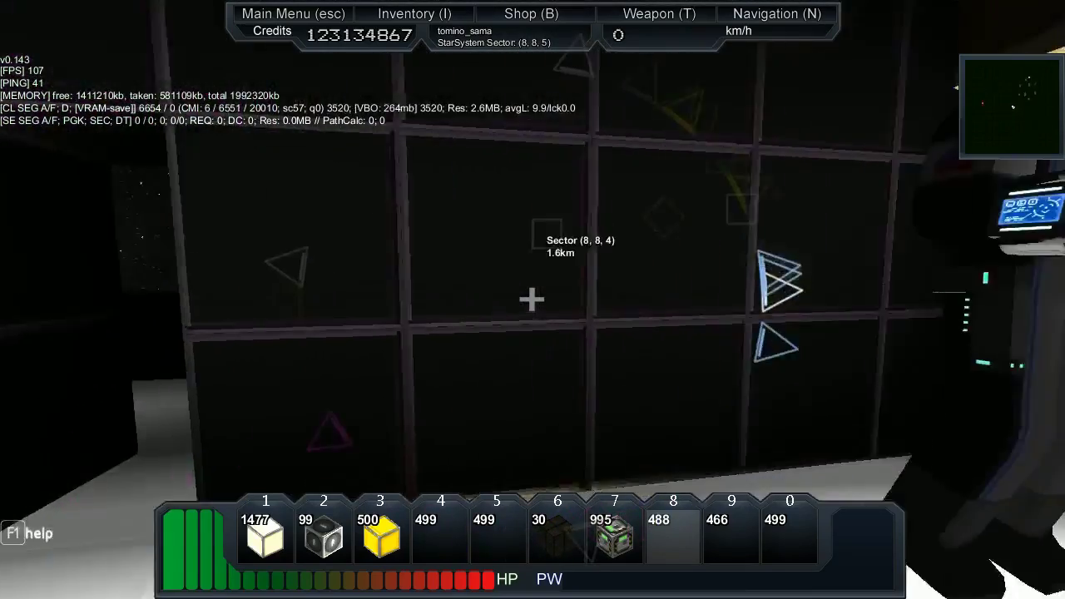
key("w")
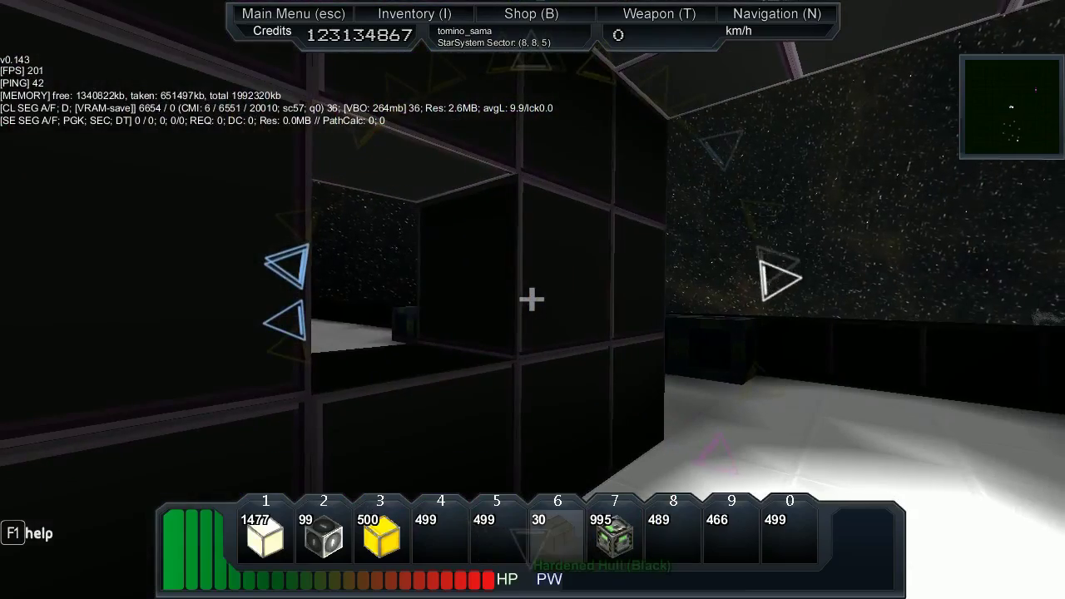
key("w")
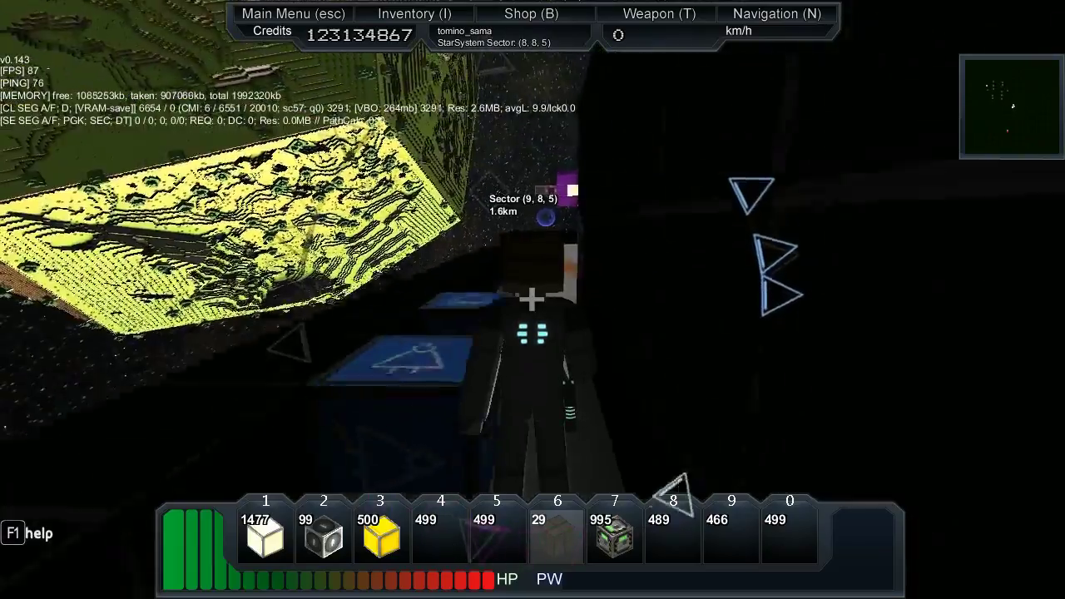
key("w")
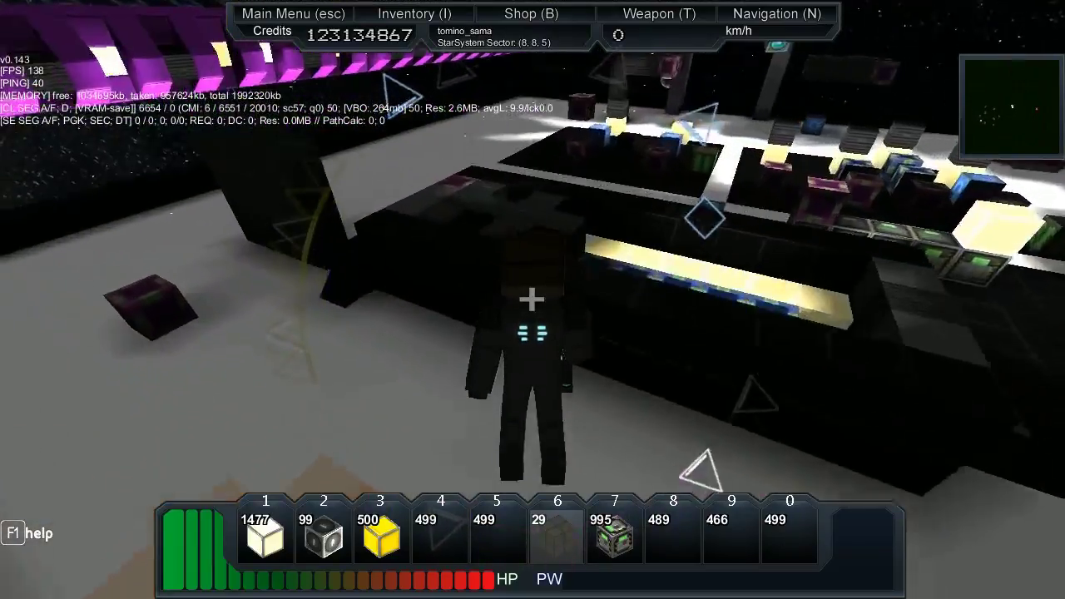
key("w")
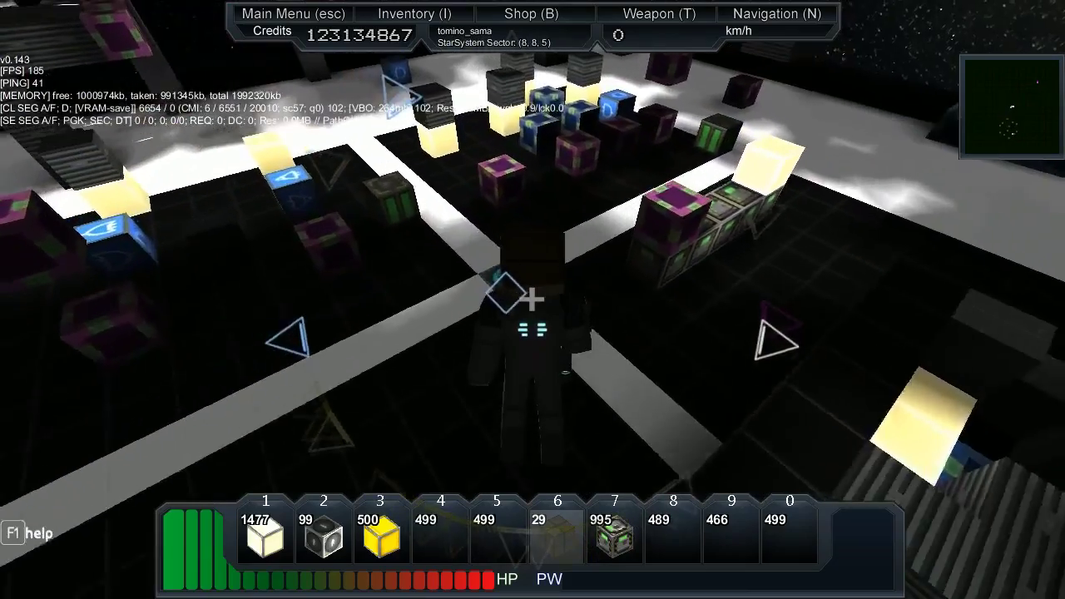
key("w")
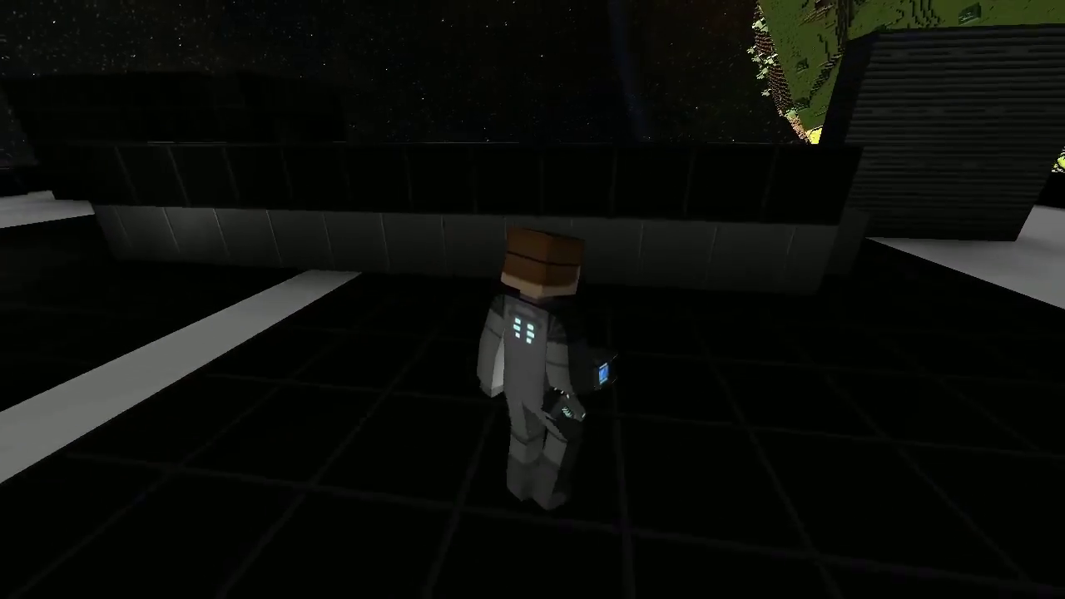
Walk across the platform toward the dark airlock building, passing the other player
key("w")
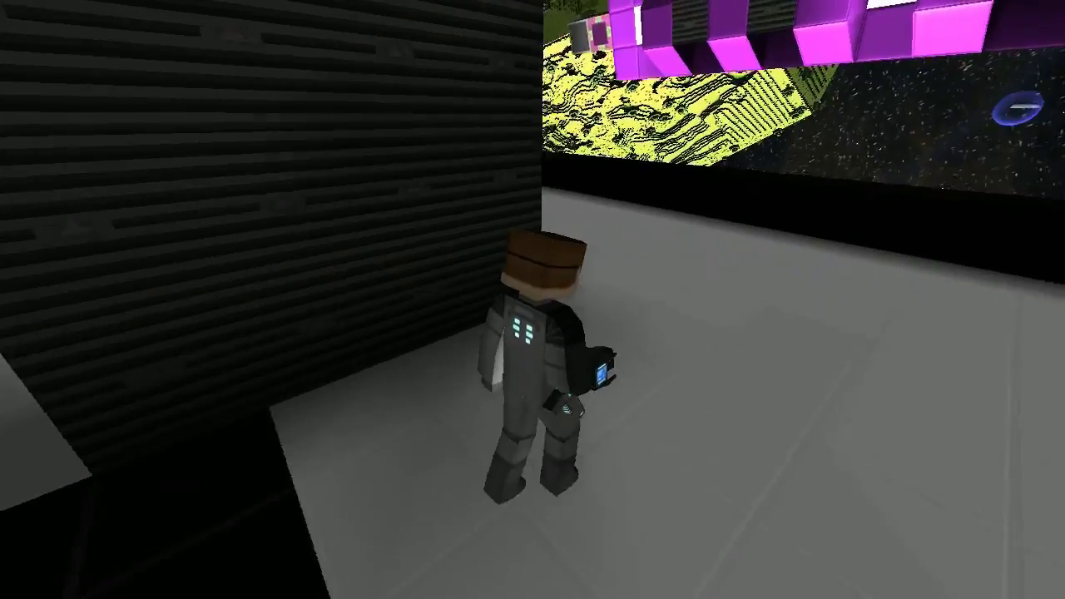
key("w")
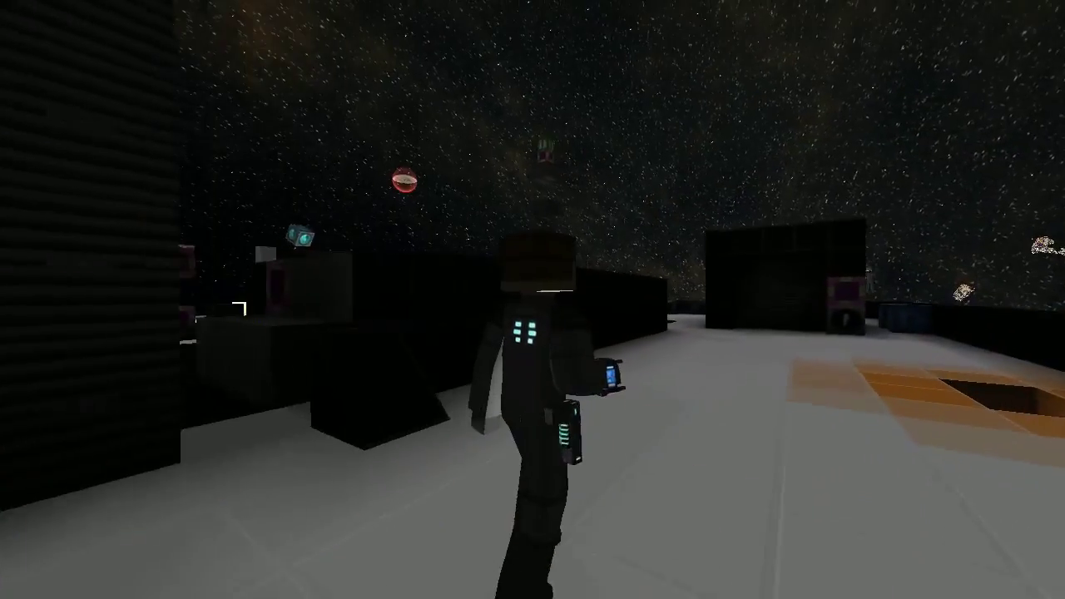
key("w")
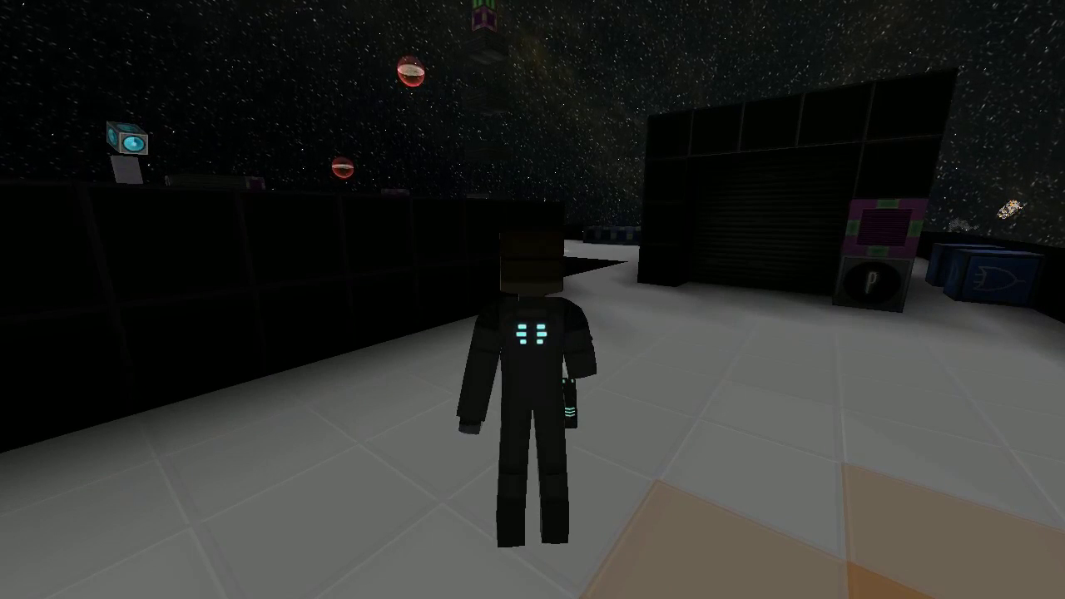
key("w")
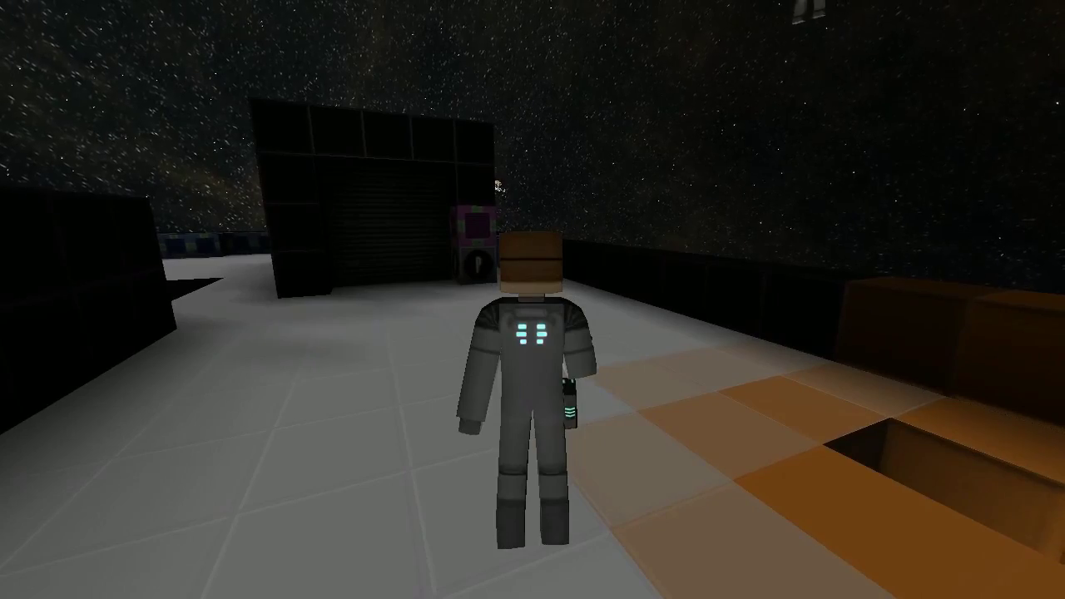
key("w")
key("w")
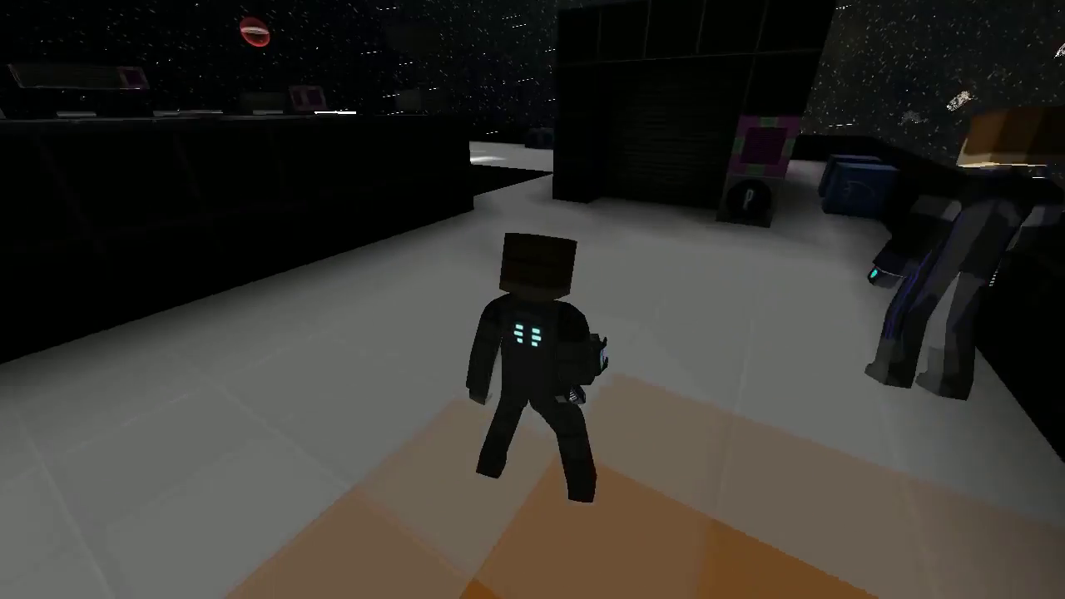
key("w")
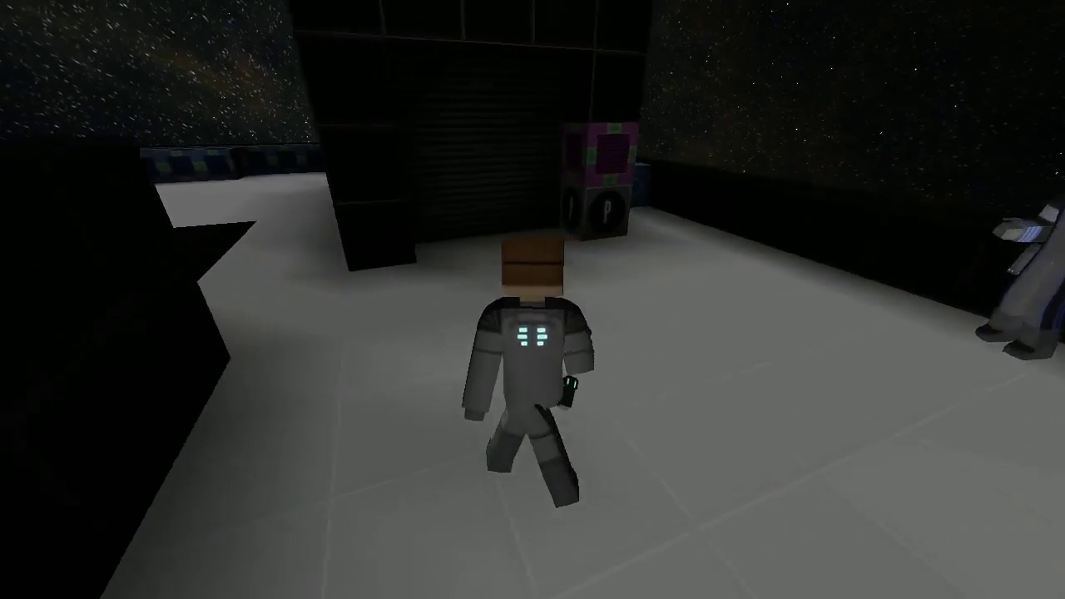
key("w")
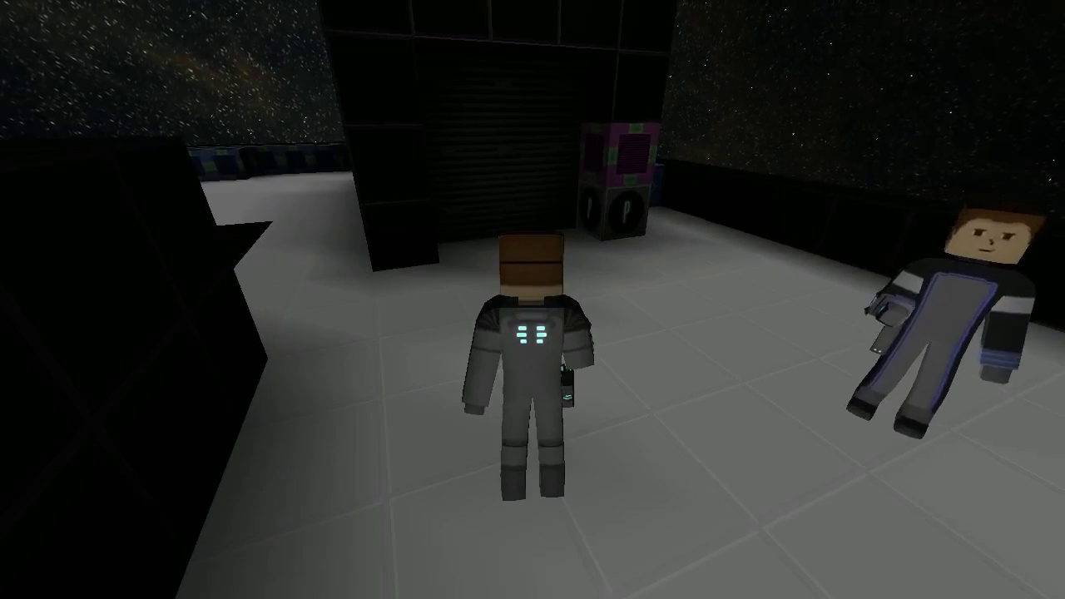
Circle the airlock past the purple-green panel, then enter its opened corridor
key("w")
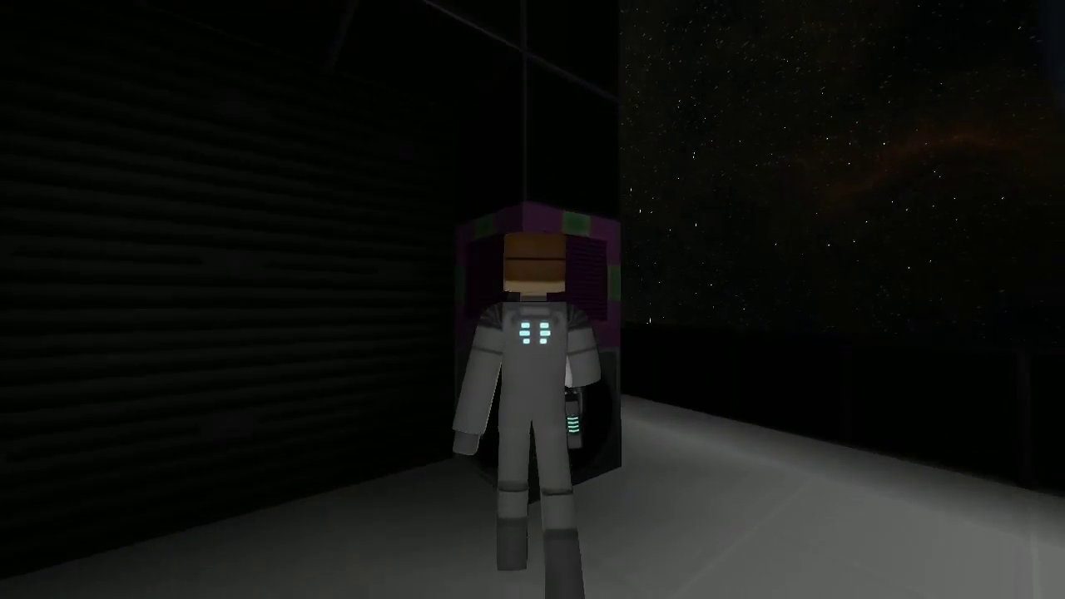
key("w")
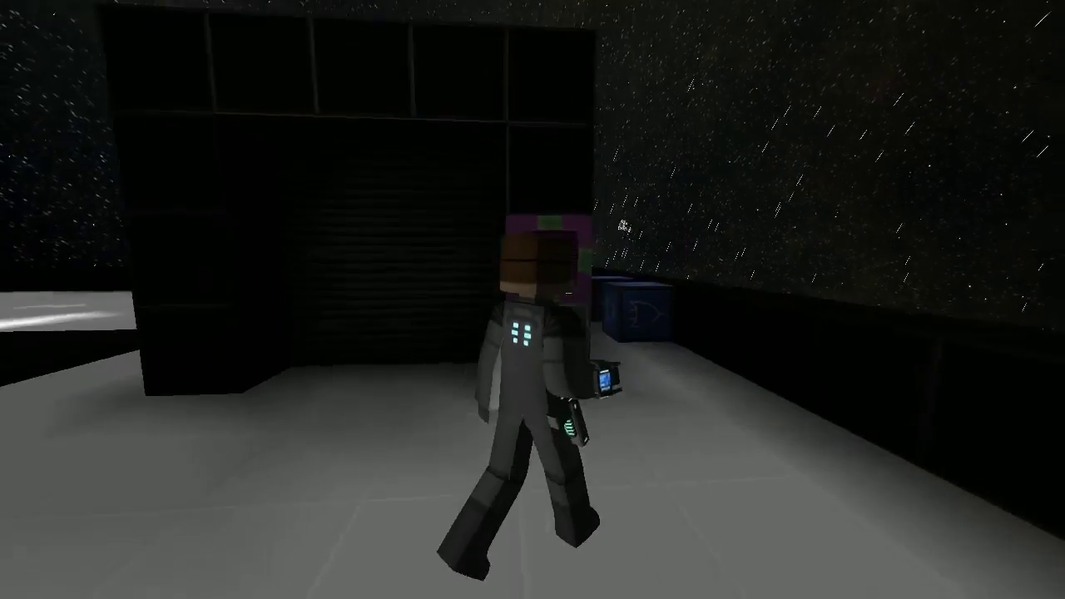
key("w")
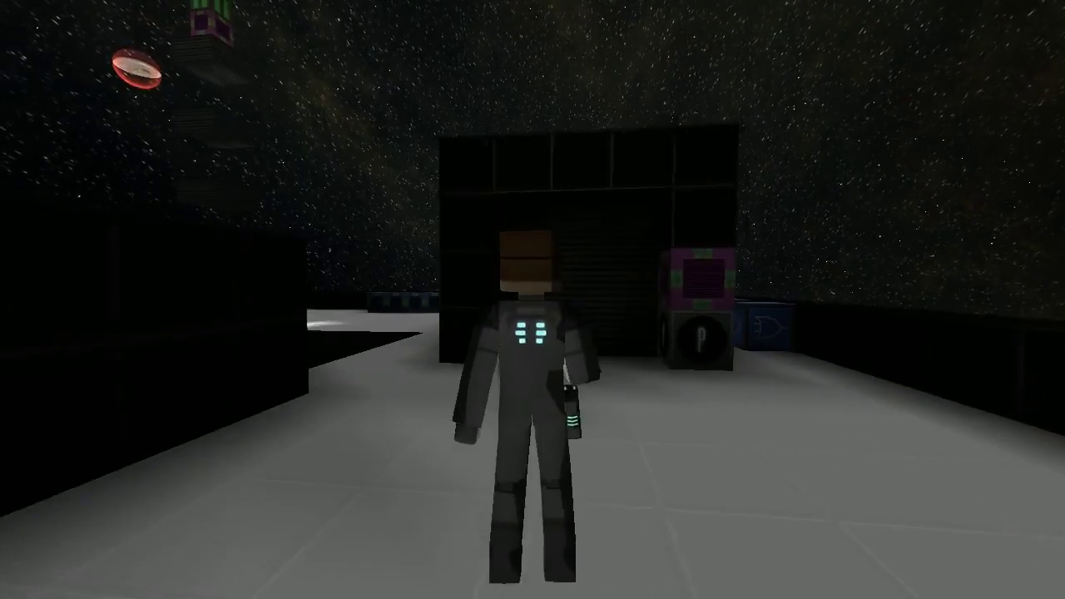
key("w")
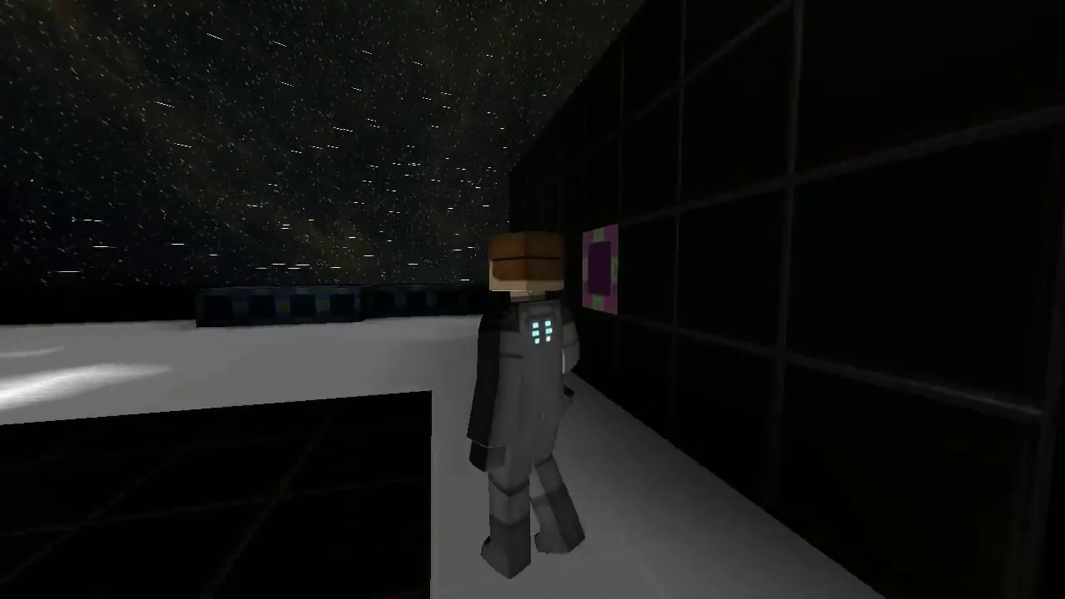
key("w")
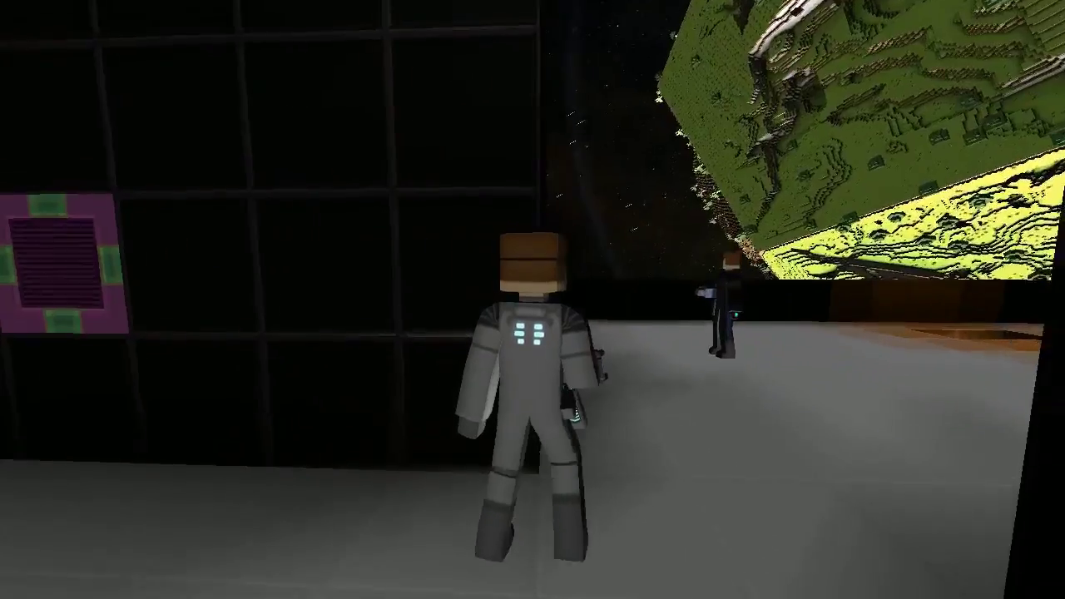
key("w")
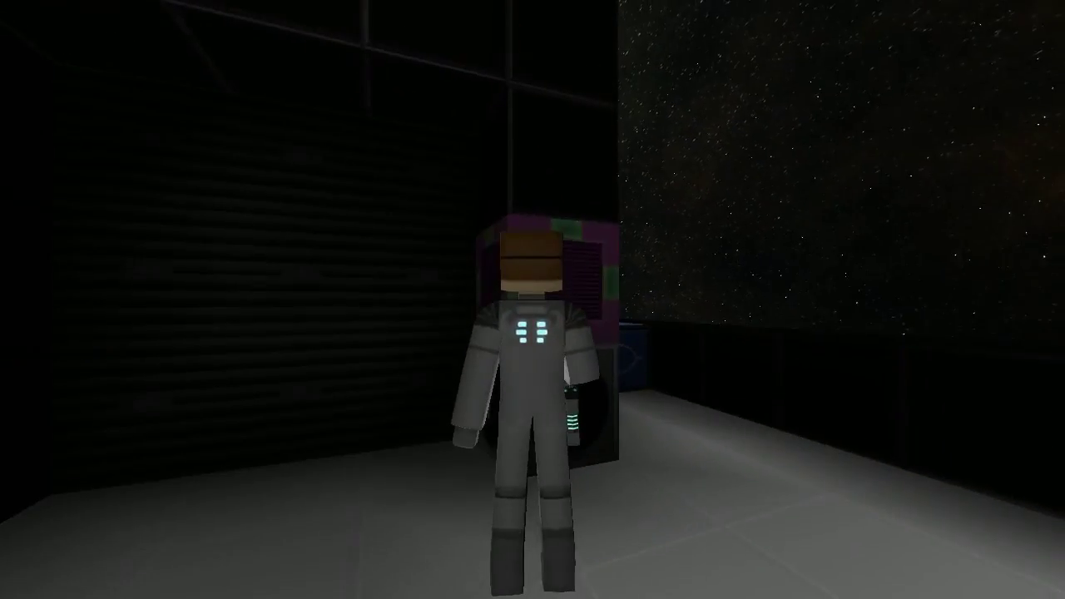
key("w")
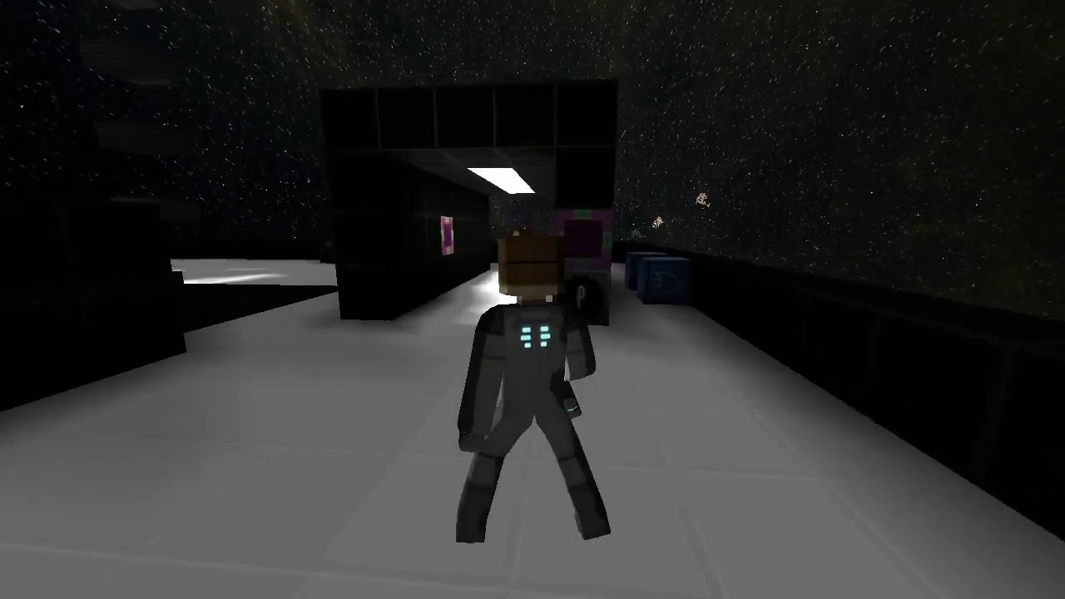
key("w")
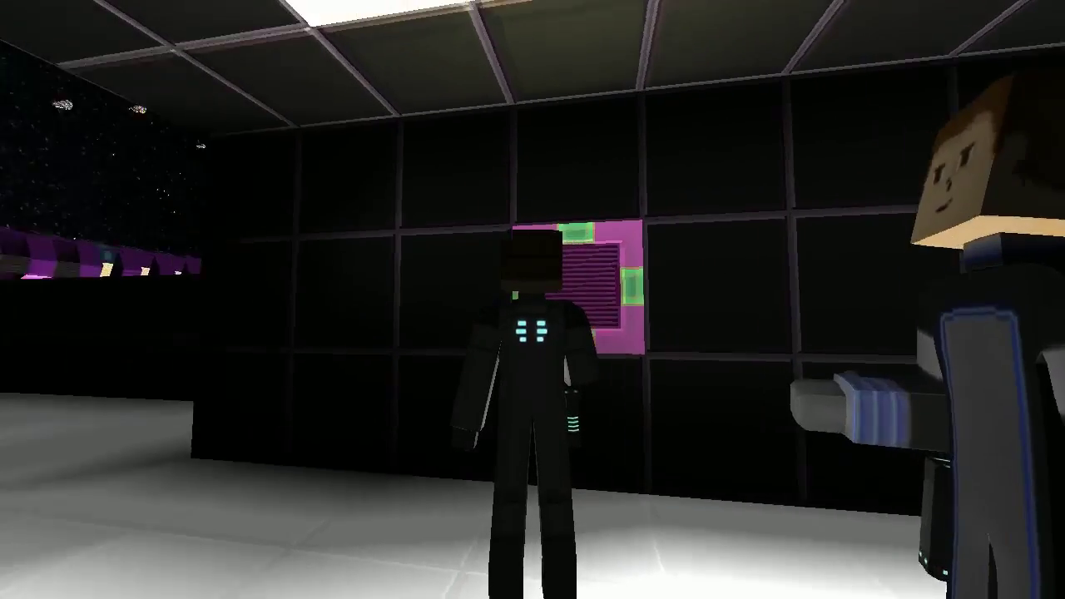
Walk toward the starfield opening, return outside, and face the corridor entrance and magenta panel
key("w")
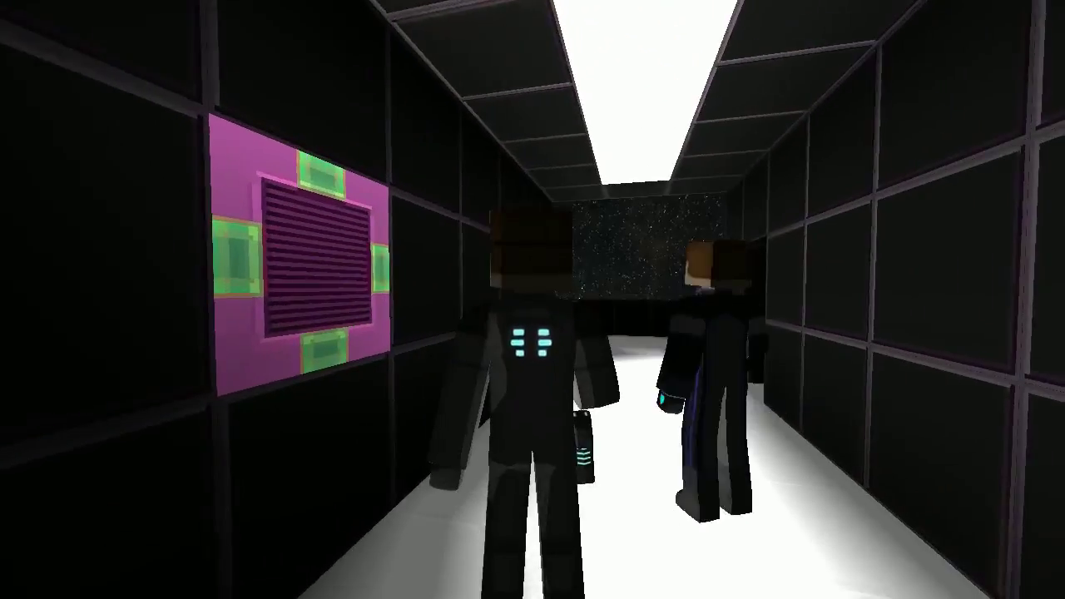
key("w")
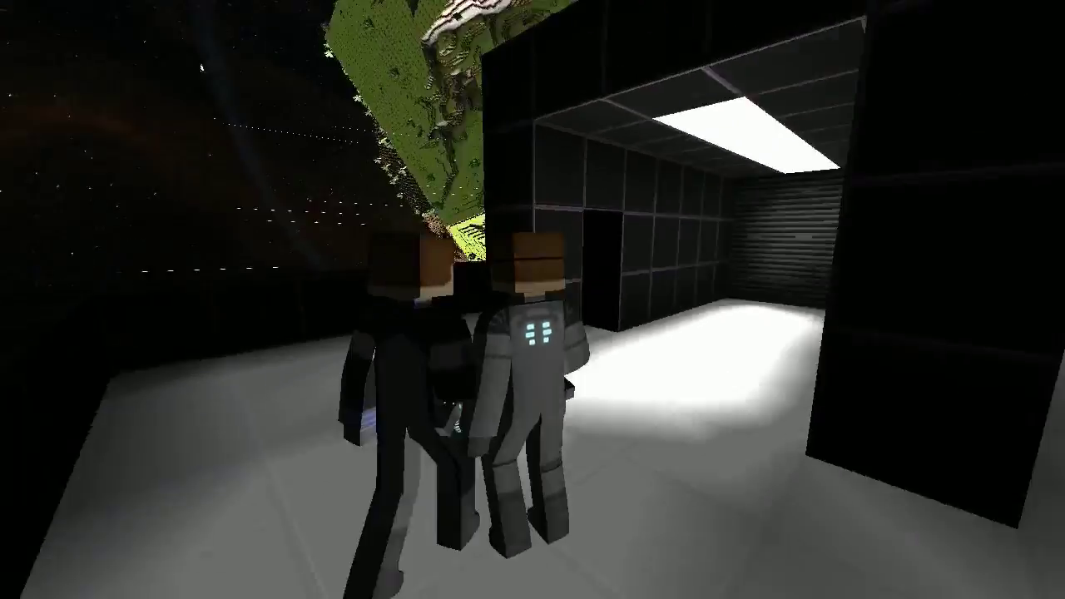
key("w")
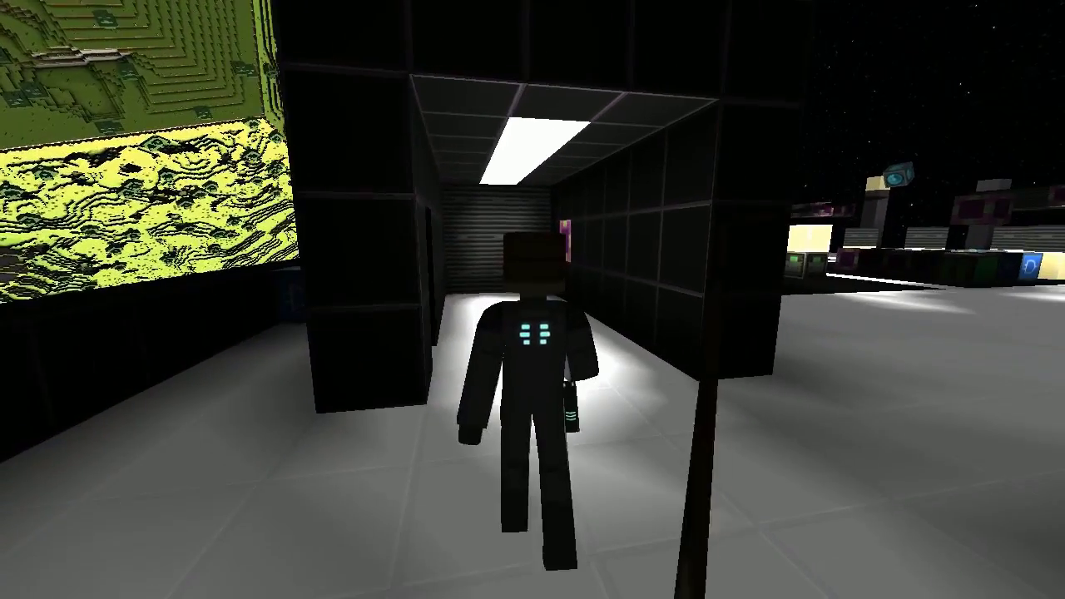
key("w")
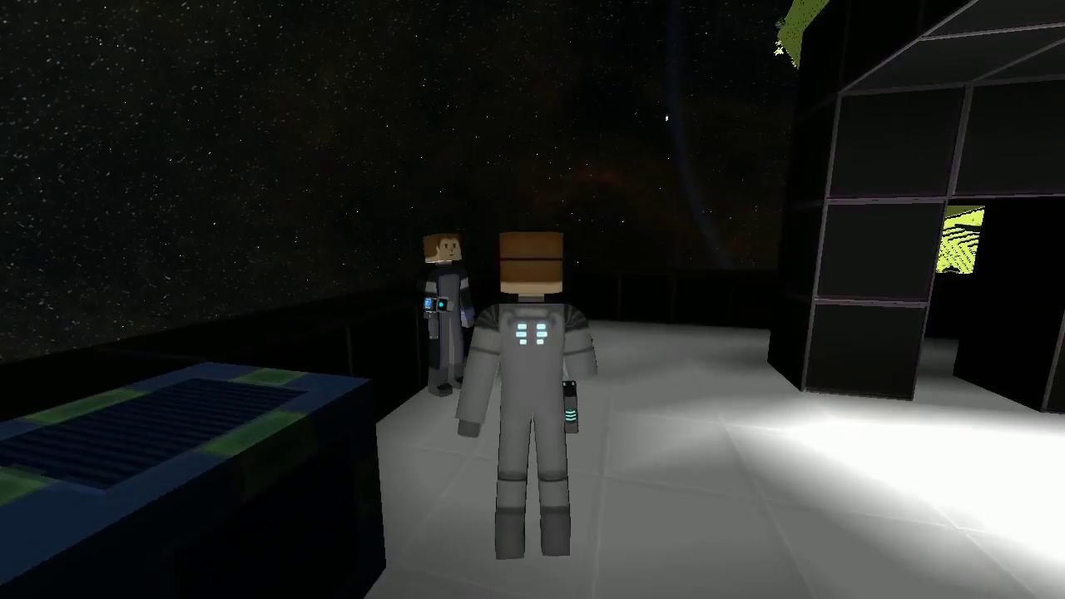
key("w")
key("w")
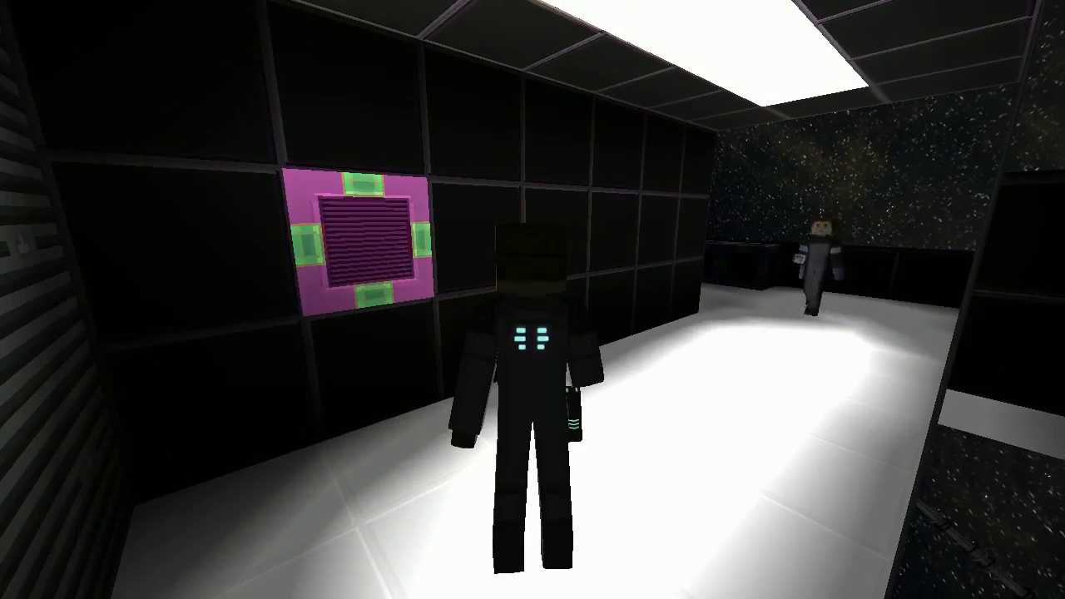
key("w")
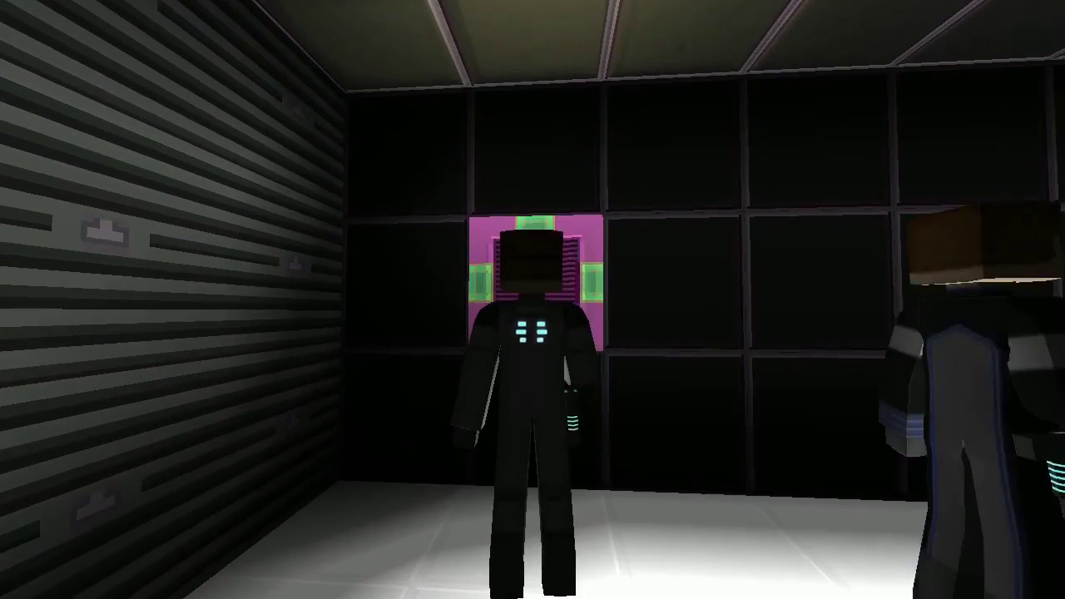
key("a")
Step in and out of the airlock corridor, looking around at the other player
key("w")
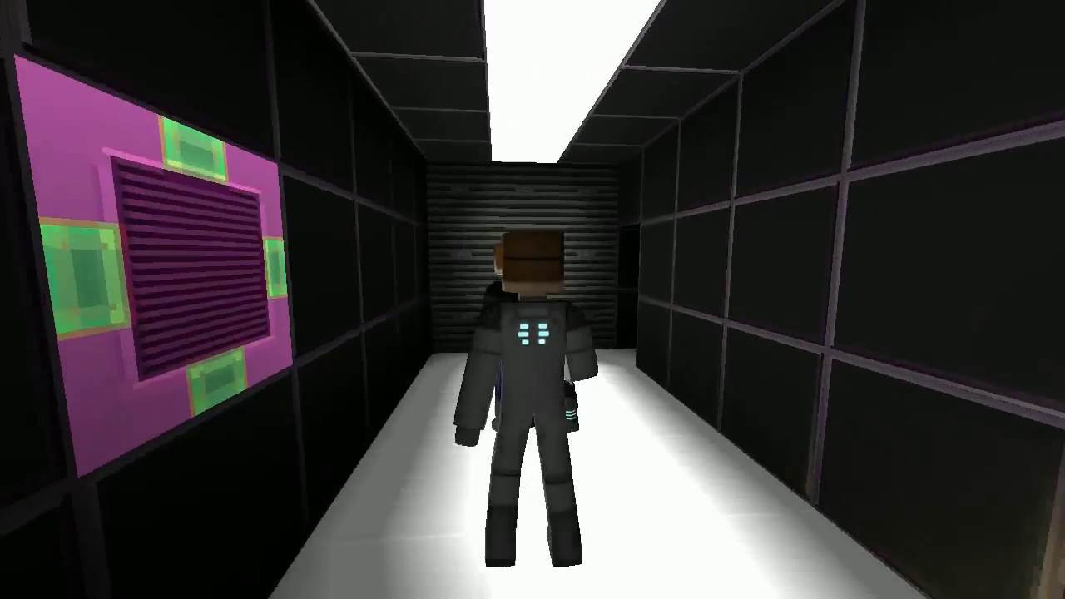
key("s")
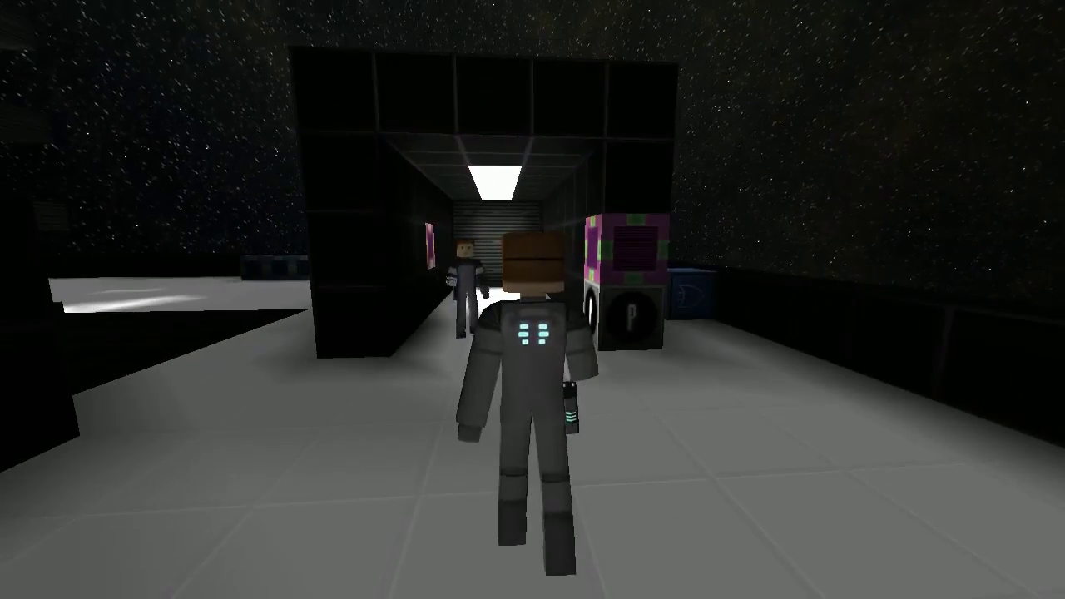
key("w")
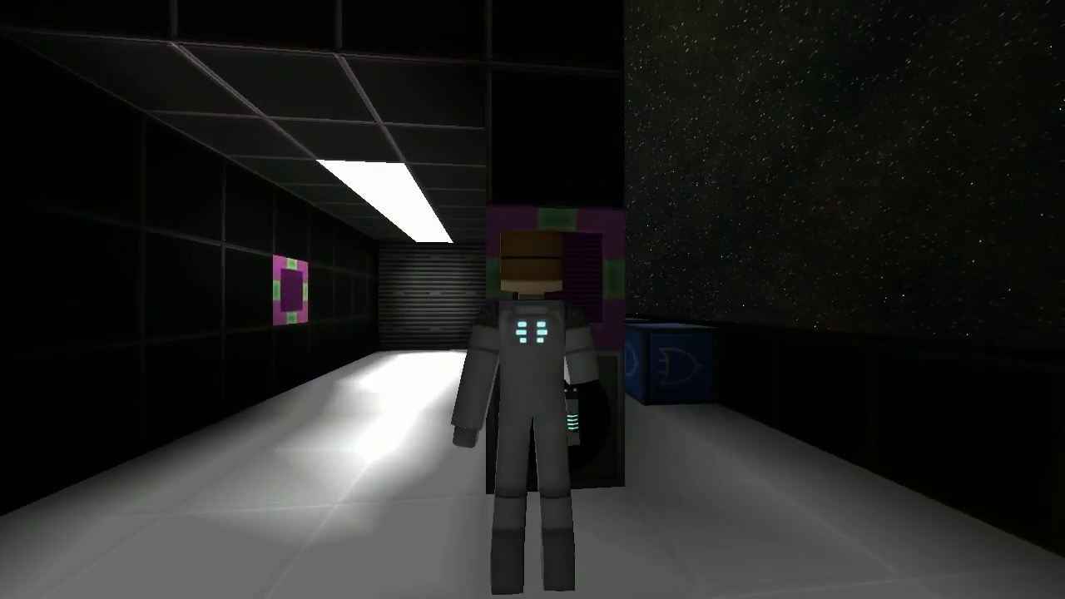
key("s")
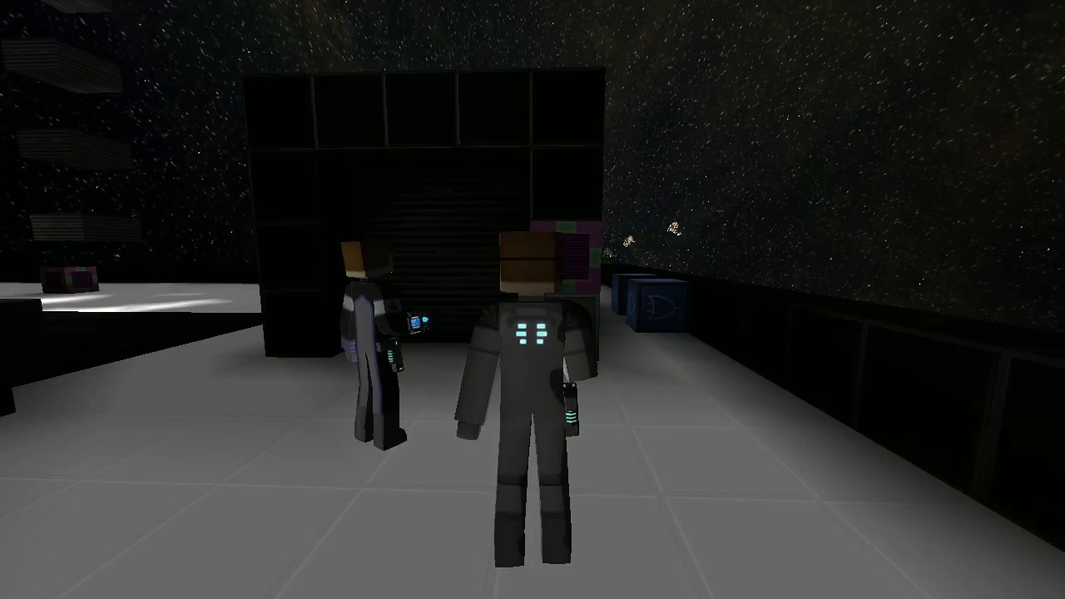
key("w")
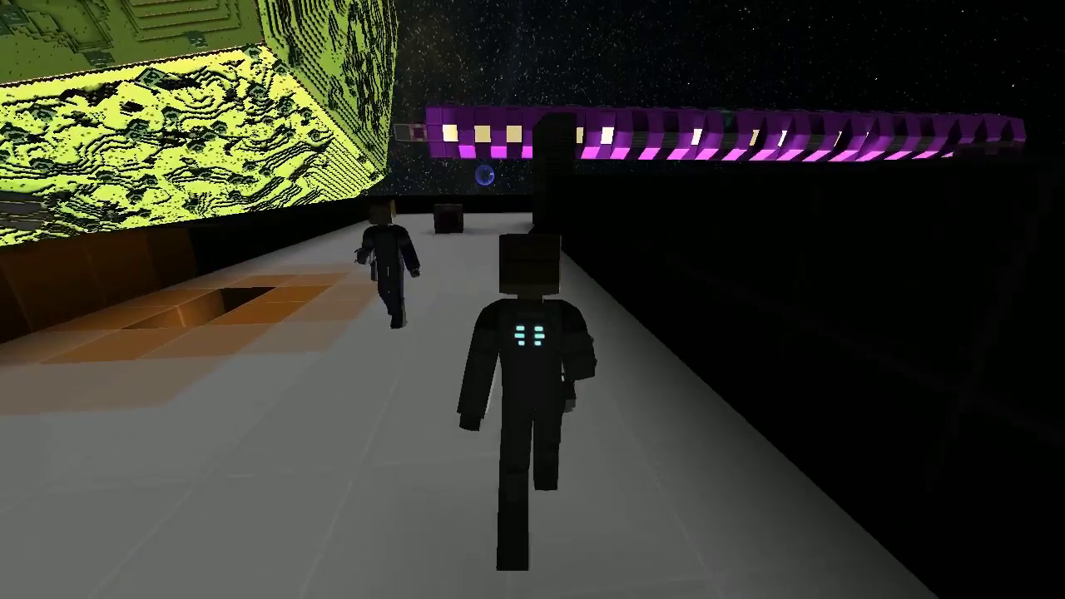
key("w")
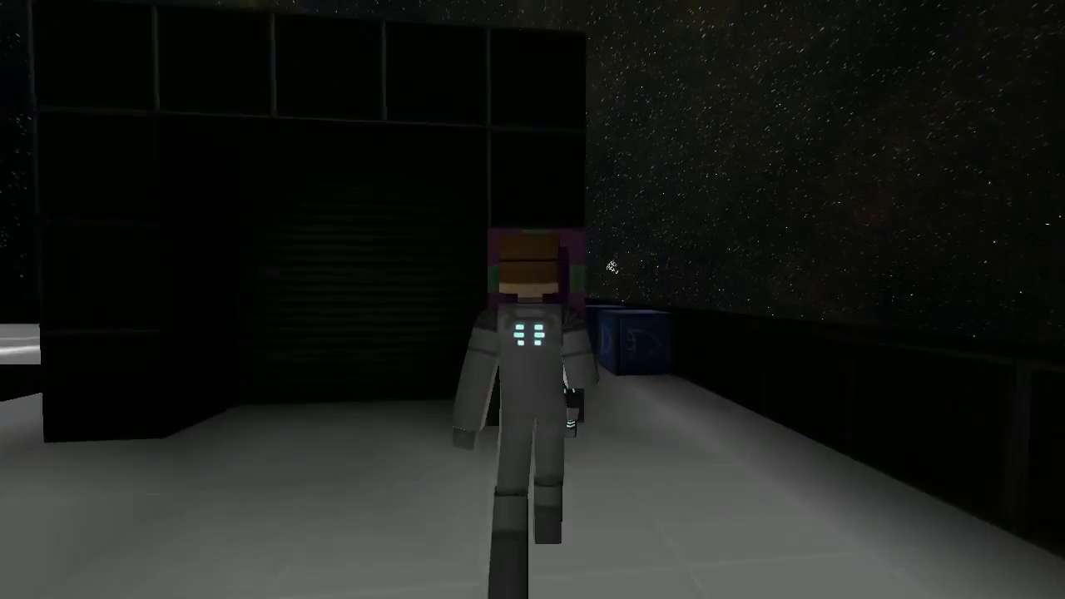
key("s")
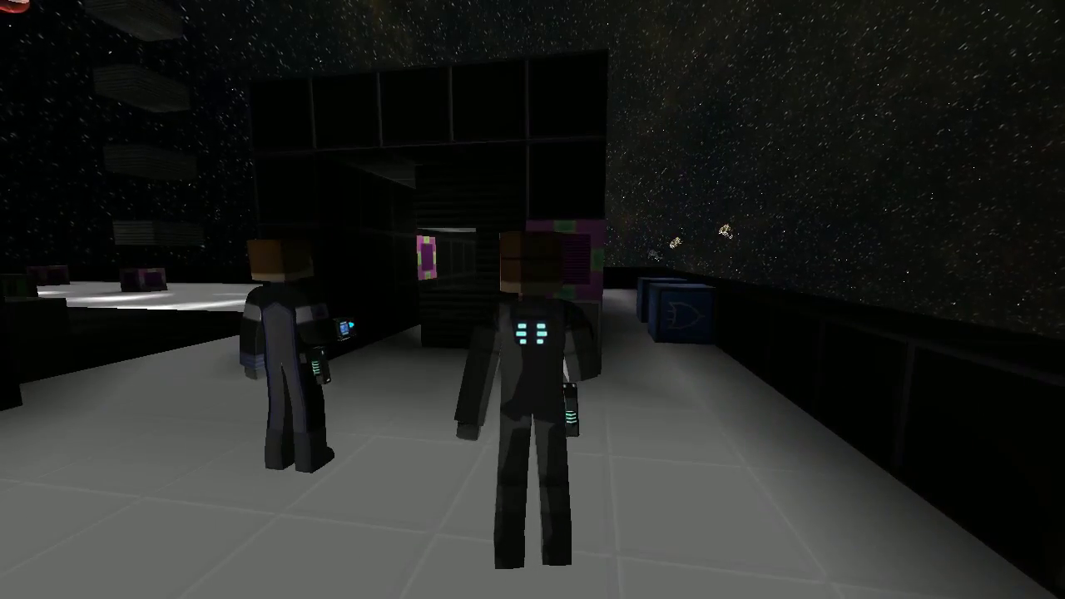
Walk the full length of the airlock corridor and out through the doorway
key("w")
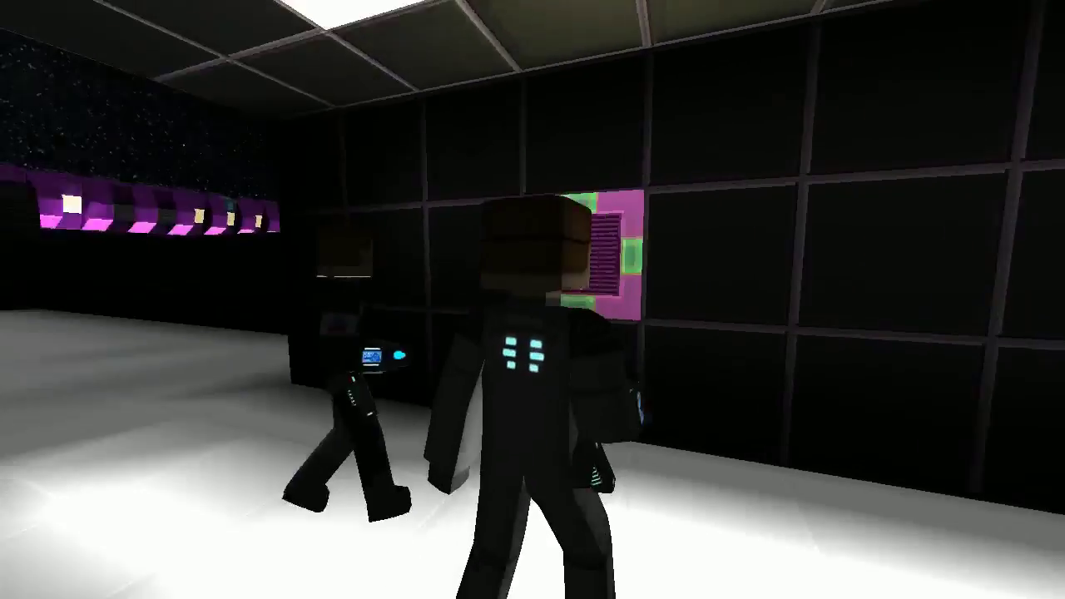
key("w")
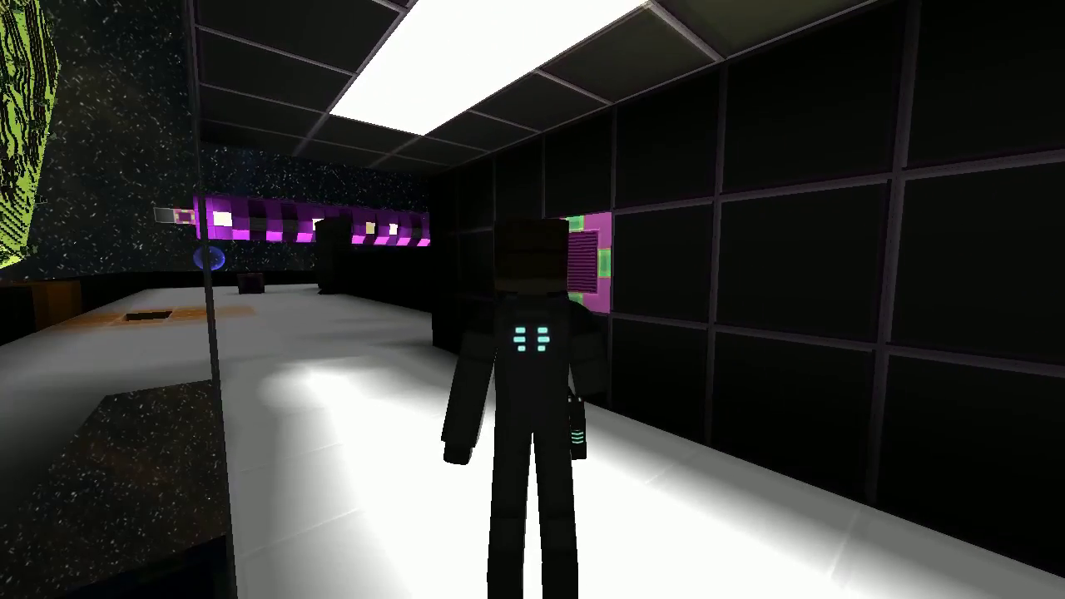
key("w")
key("w")
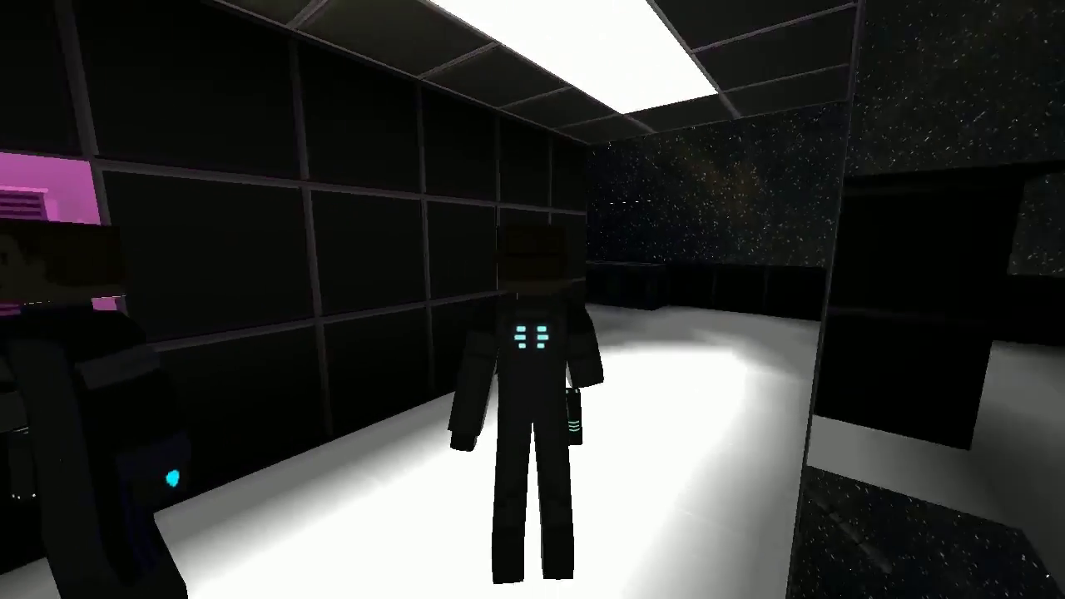
key("w")
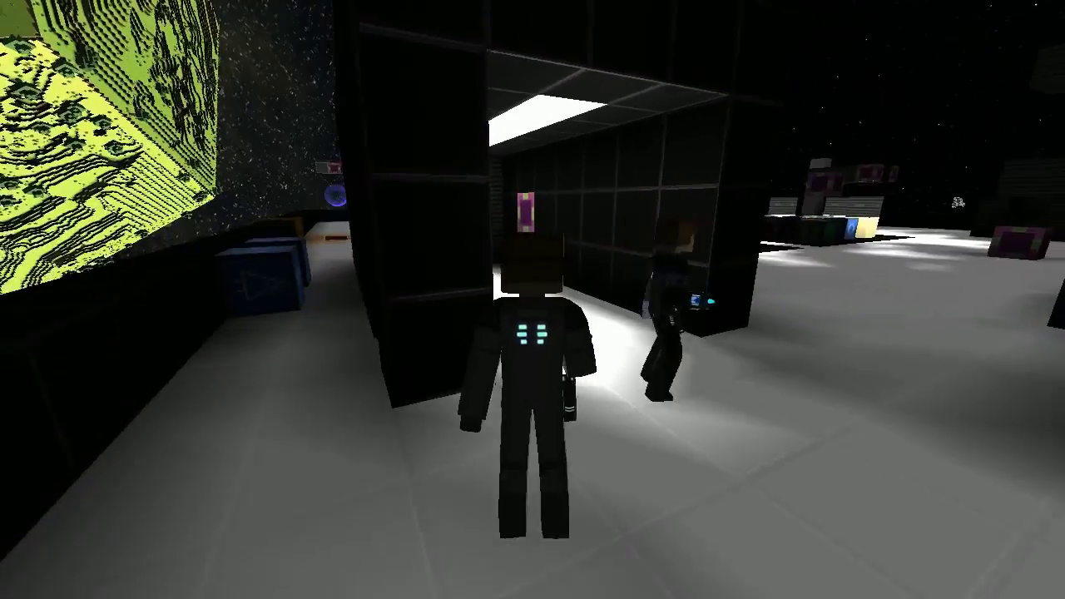
Walk through the airlock past the wall panel toward the window
key("w")
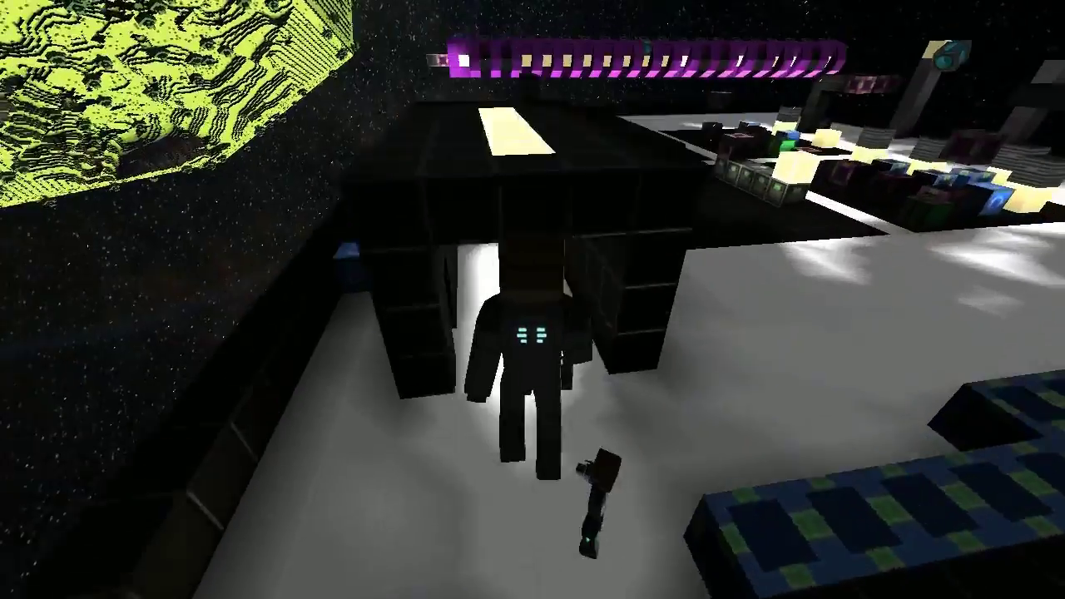
key("w")
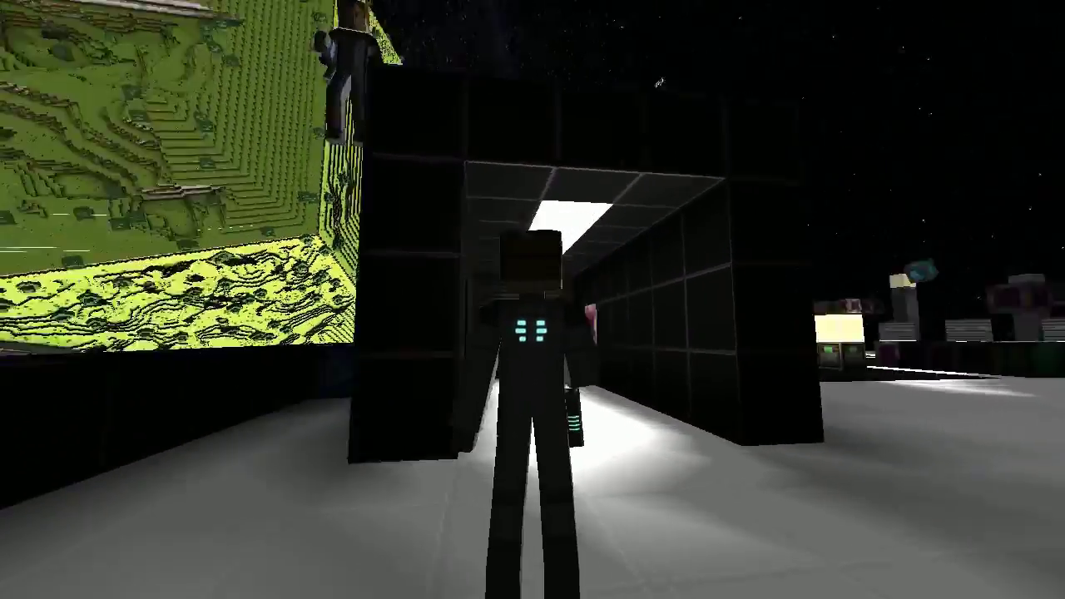
key("w")
key("w")
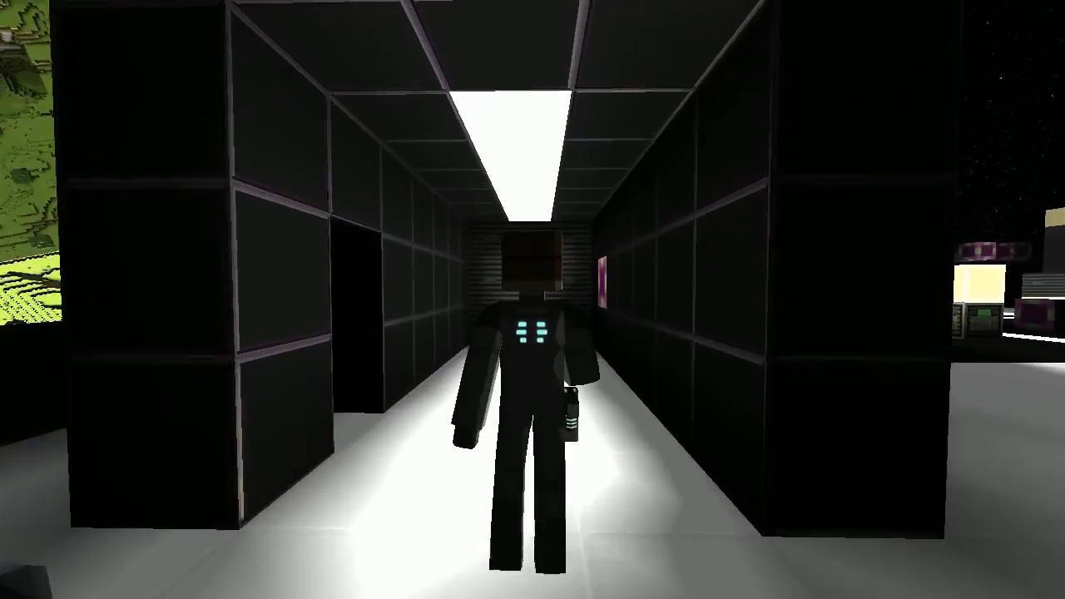
key("w")
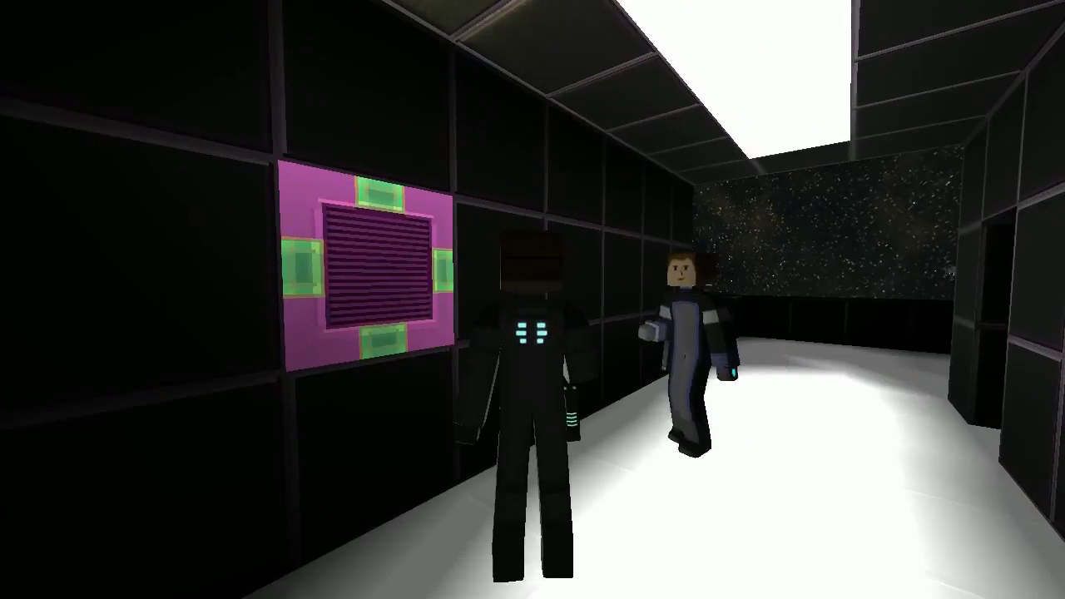
key("w")
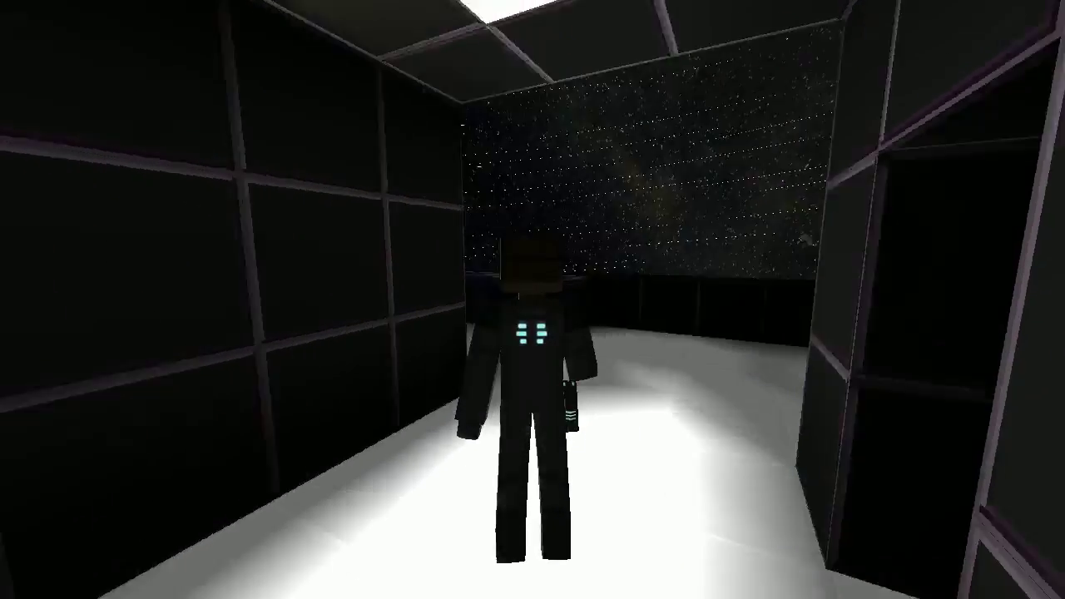
scroll(533, 300, "up", 3)
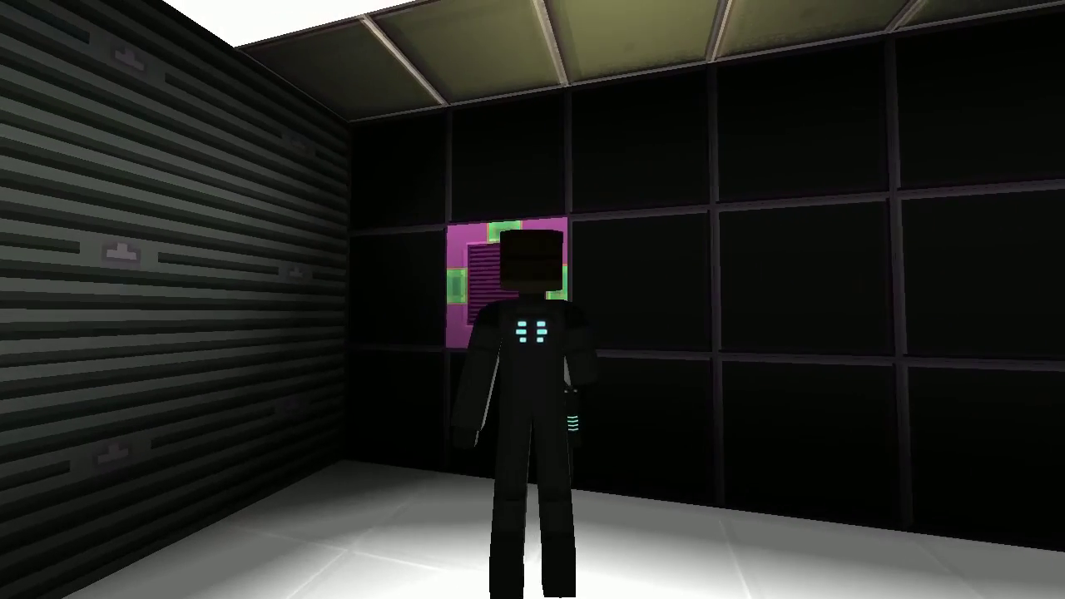
key("w")
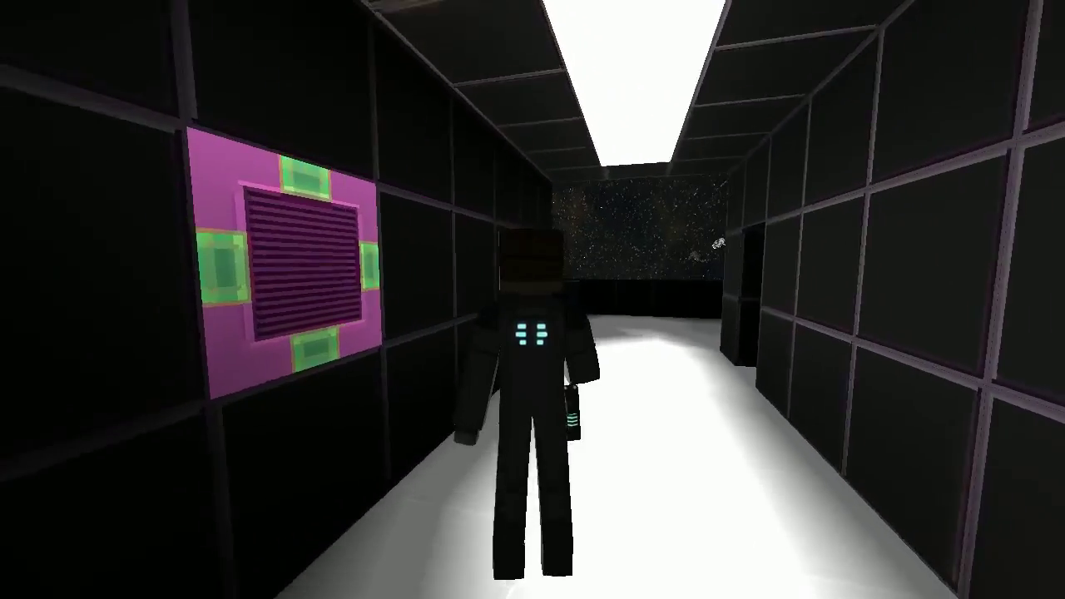
Inspect the row of logic gate blocks behind the airlock
key("w")
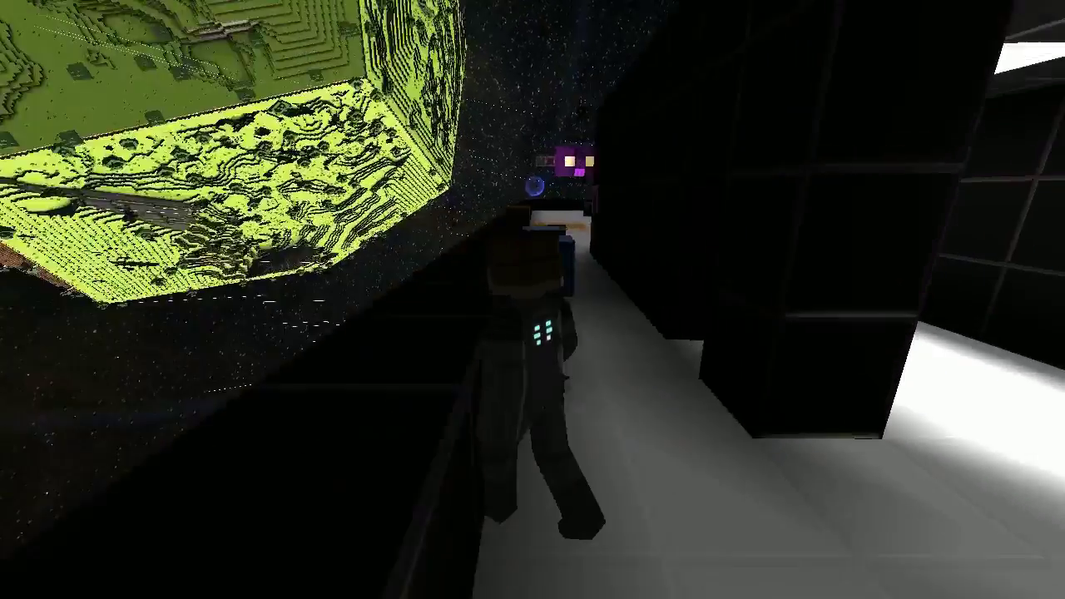
key("w")
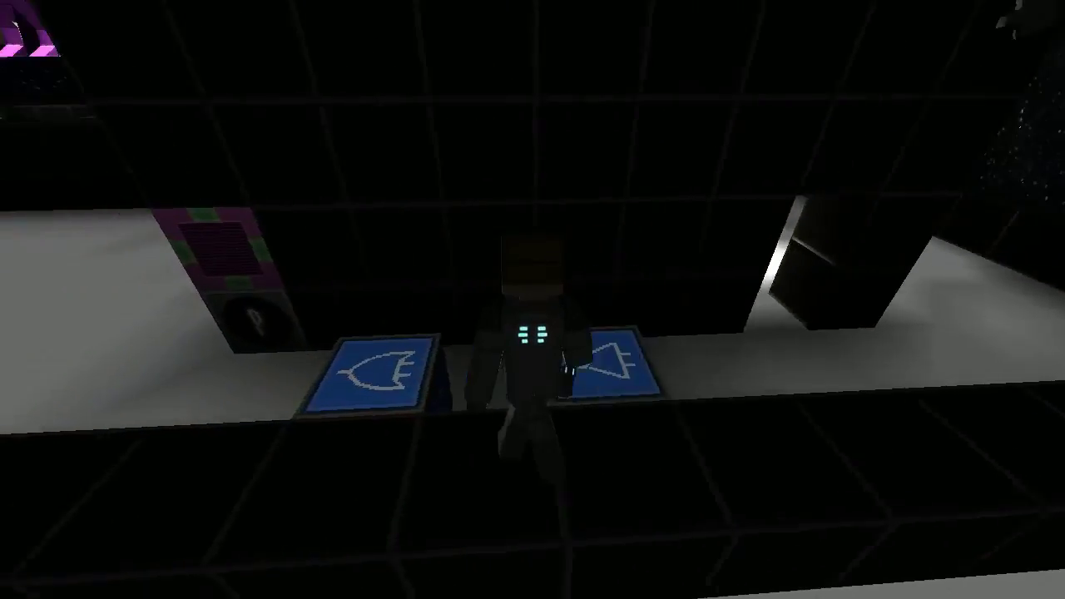
key("w")
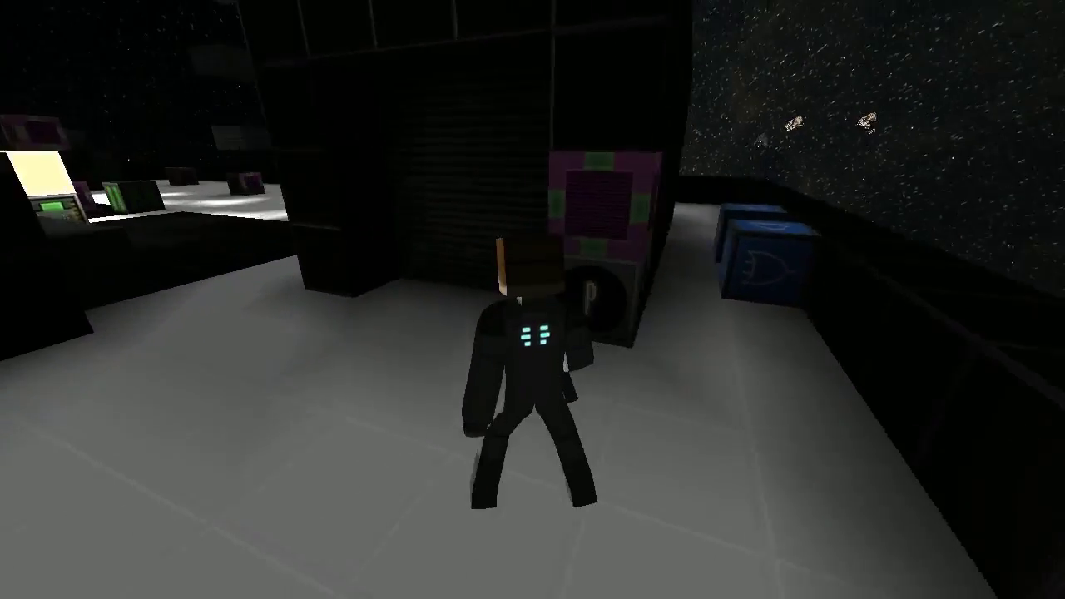
key("w")
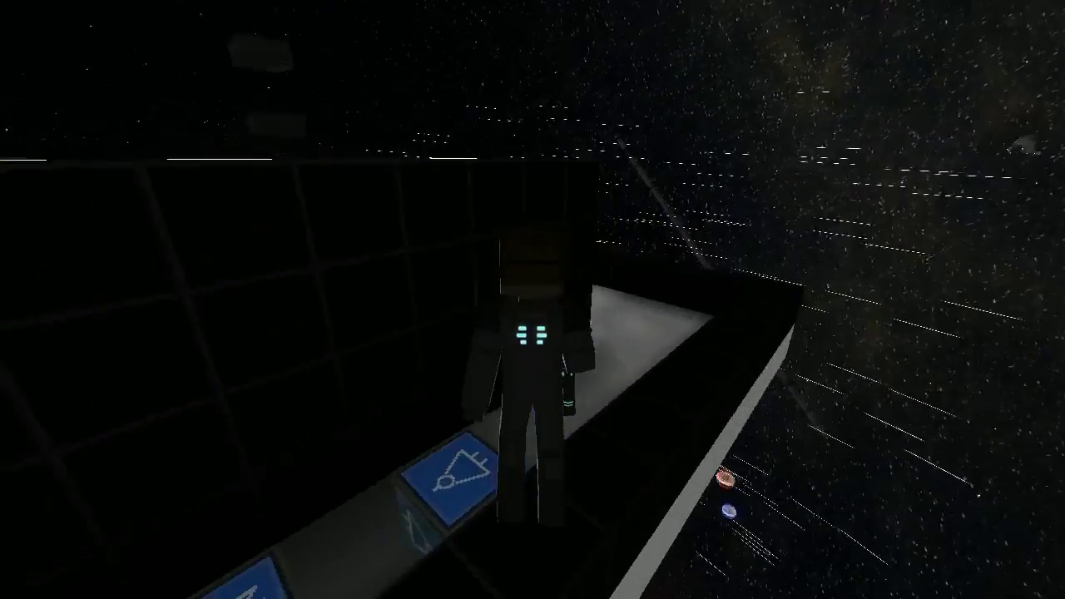
key("w")
Walk back through the airlock corridor into the open room
key("w")
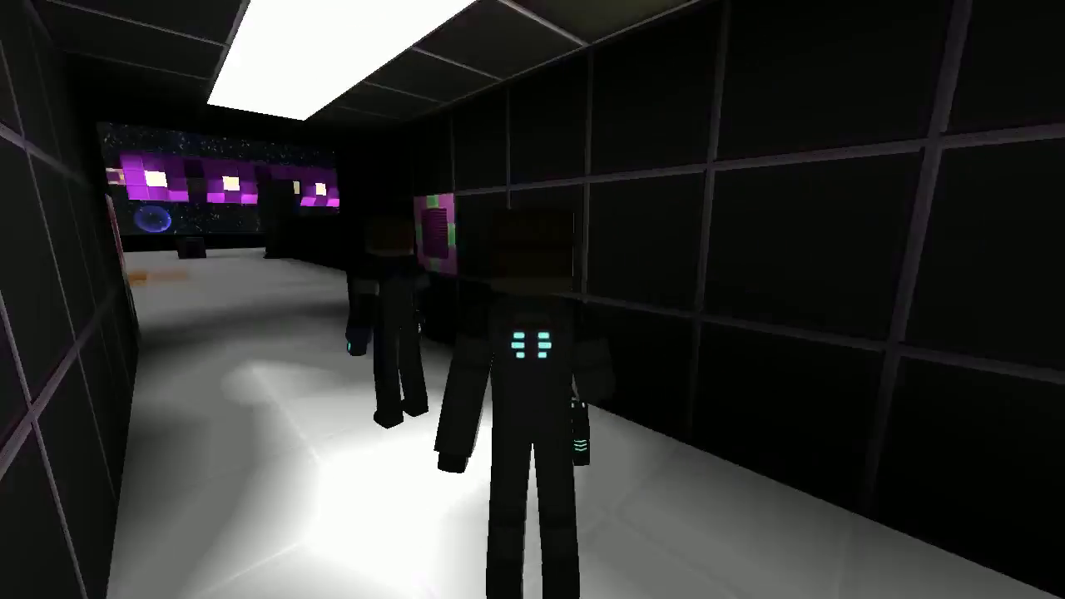
key("w")
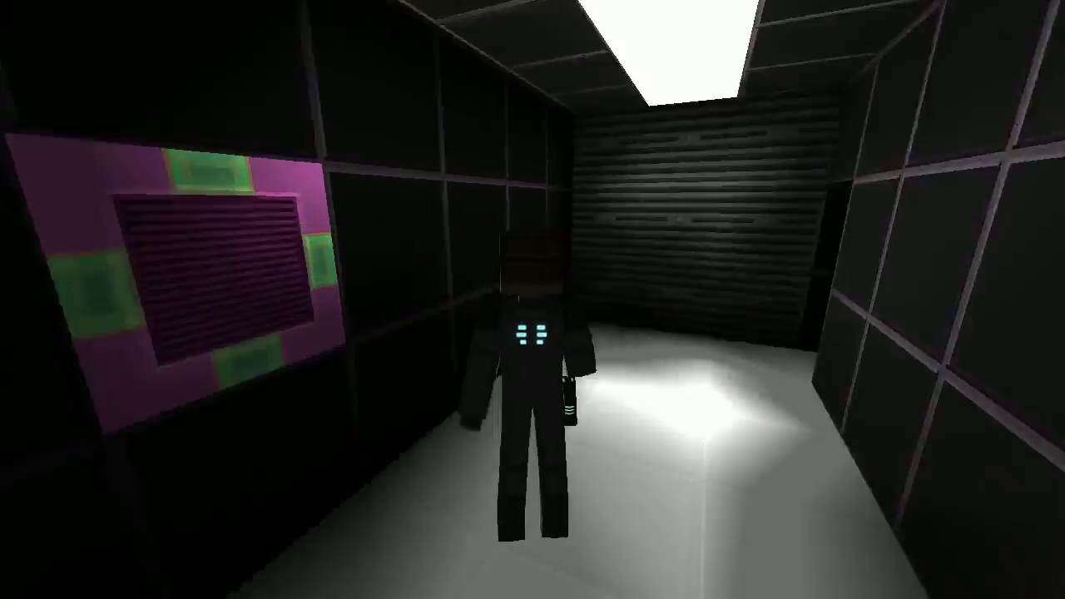
key("w")
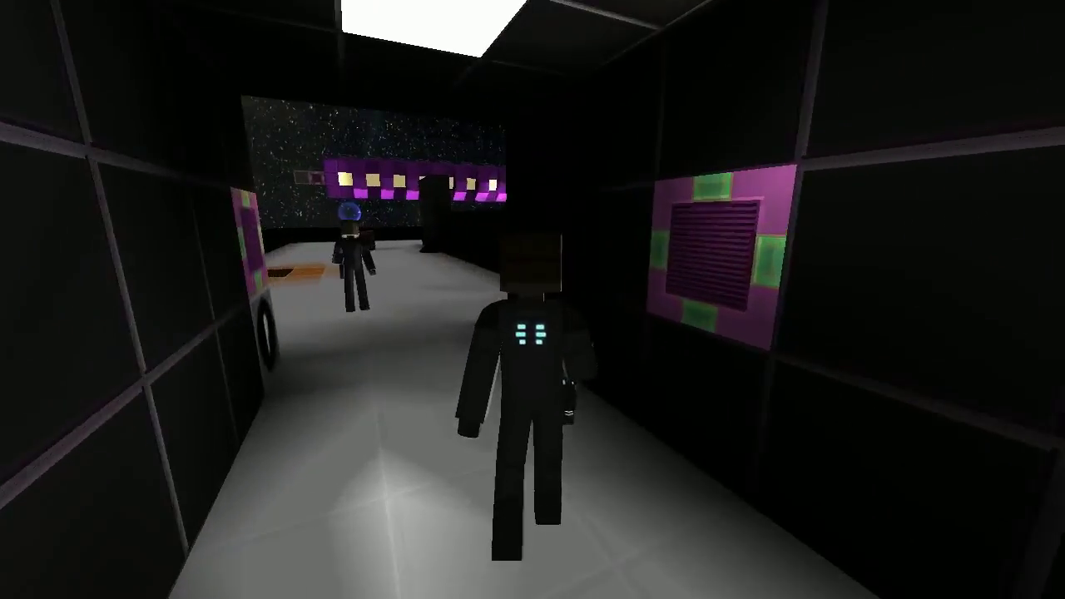
Walk past the door panel and logic gate blocks, then along the walkway beside the asteroid
key("w")
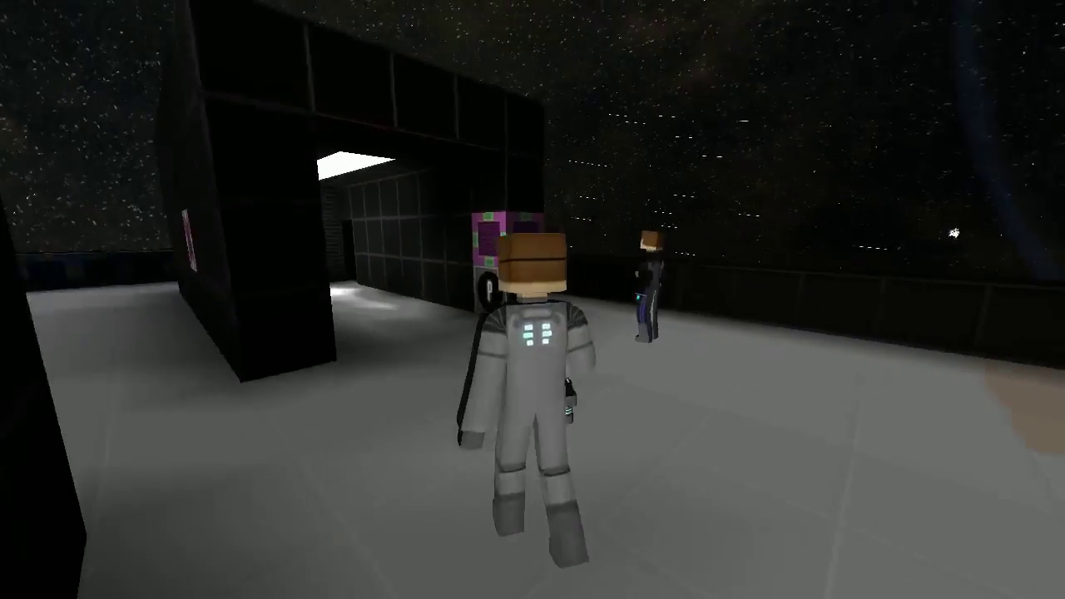
key("w")
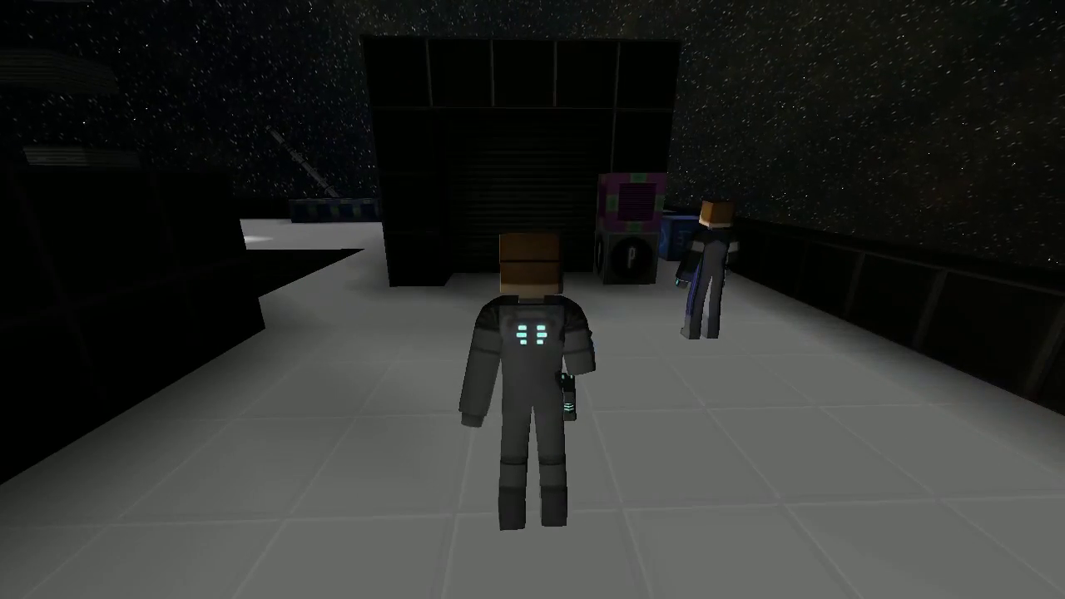
key("w")
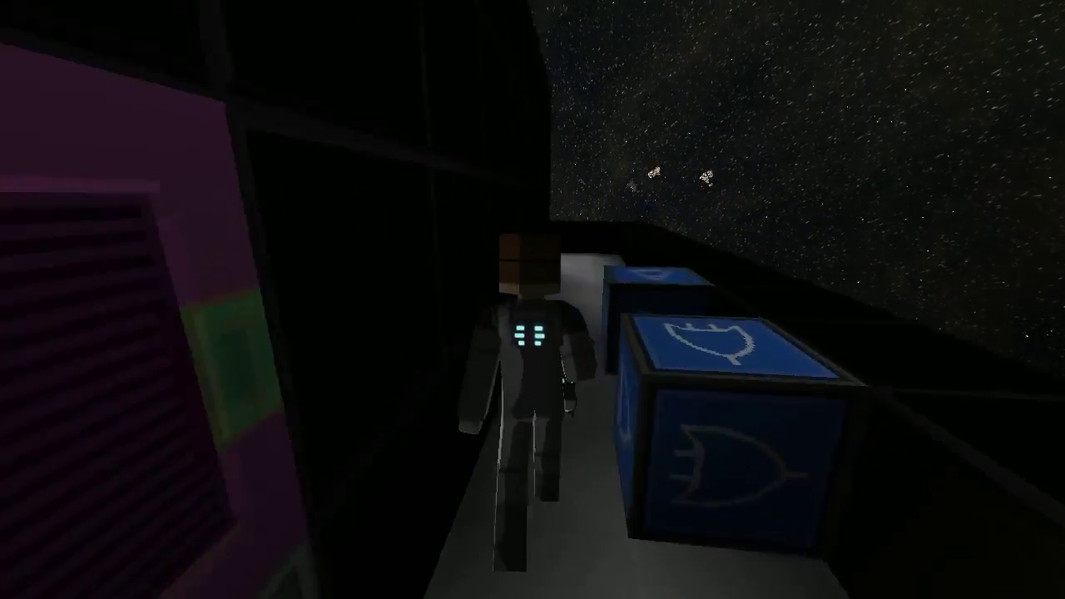
key("w")
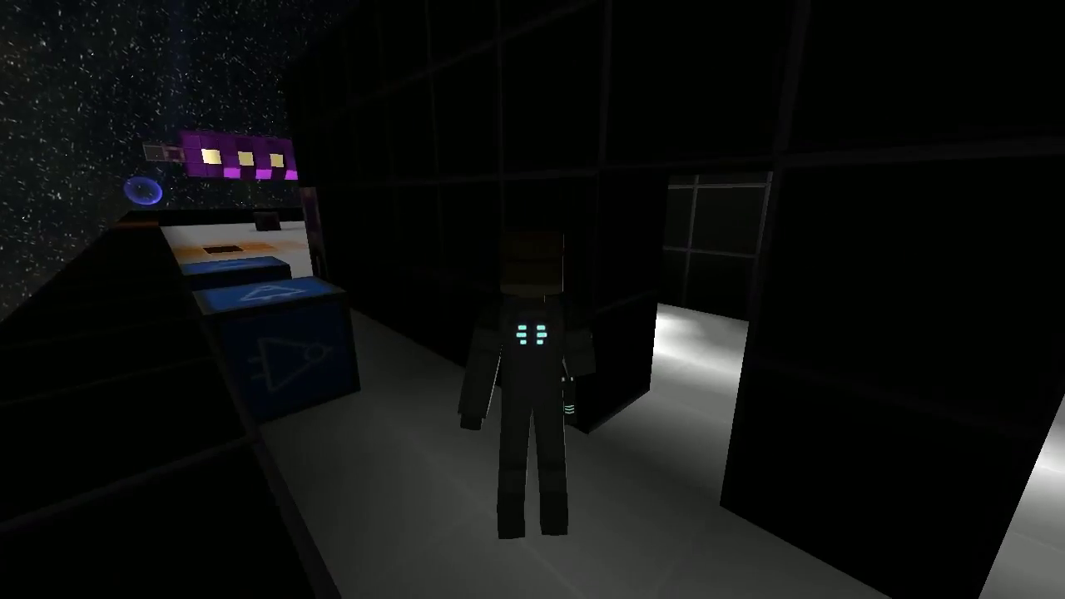
key("w")
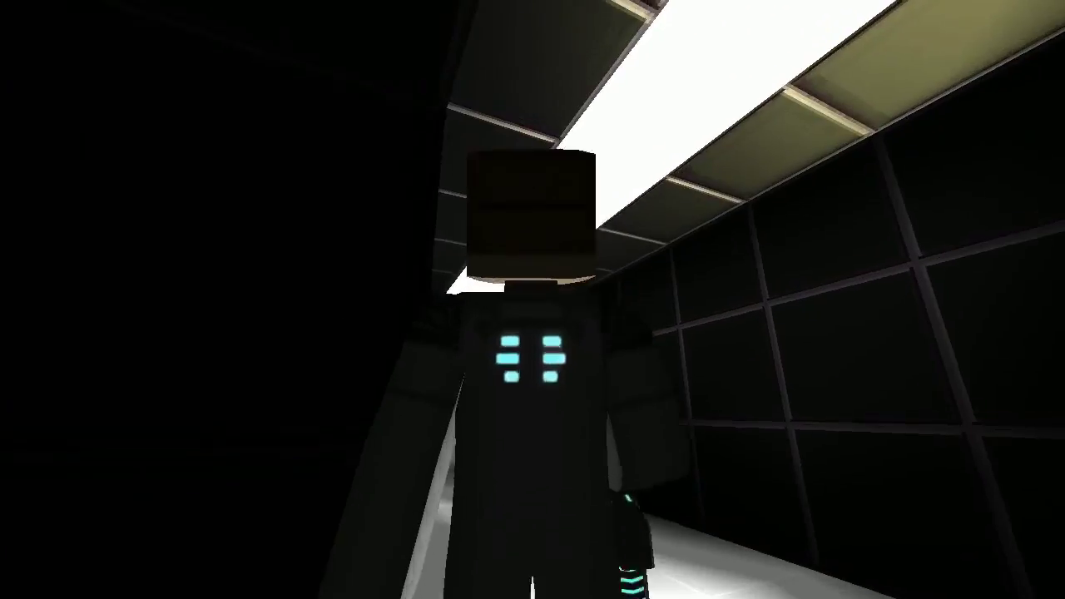
key("w")
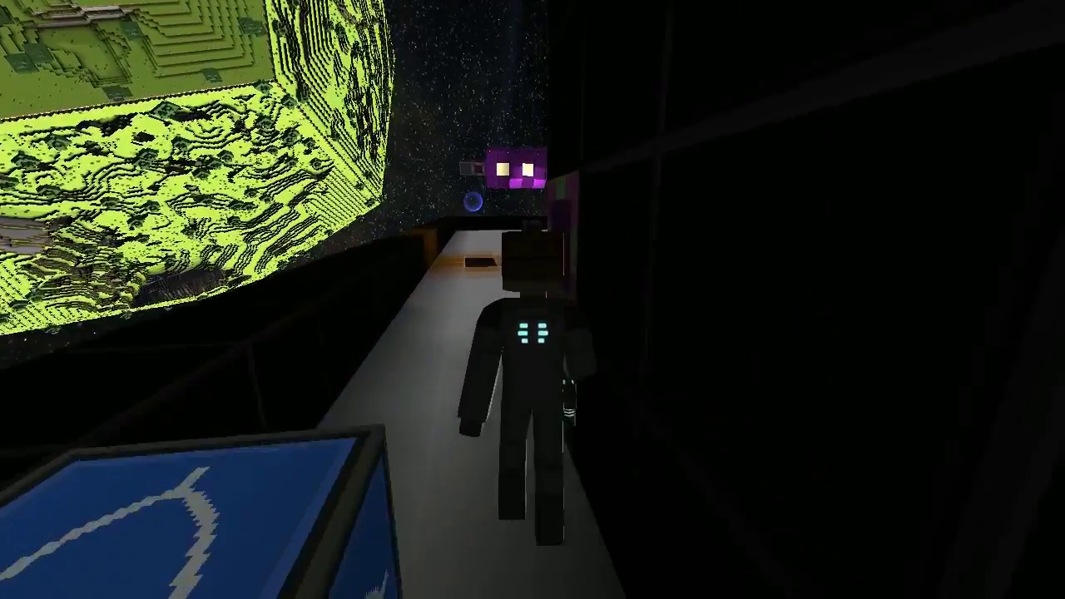
Return to the airlock entrance, jump onto its roof, and walk toward the other player
key("w")
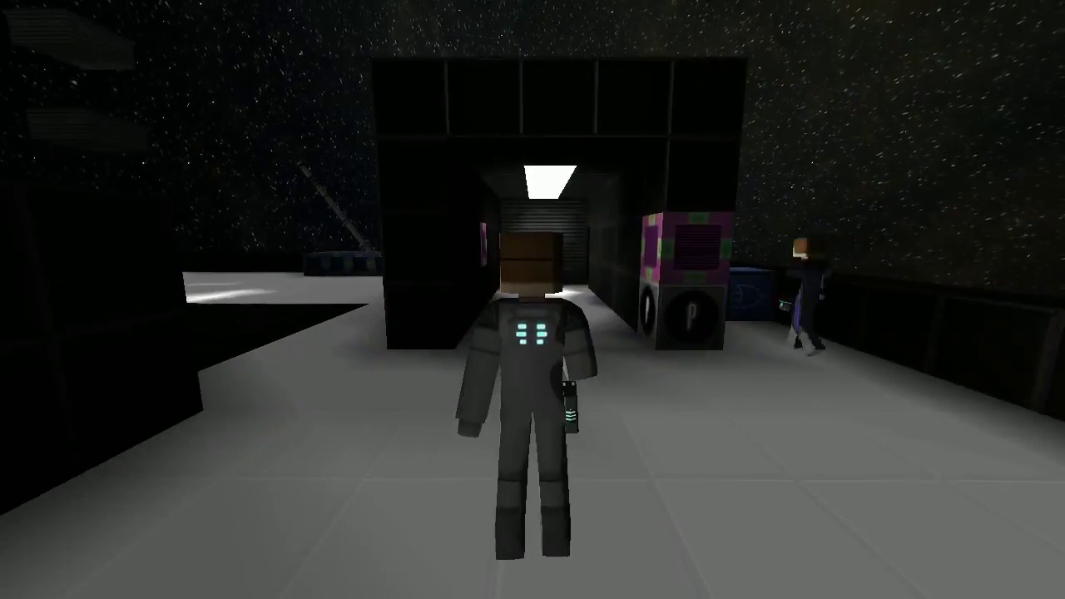
key("w")
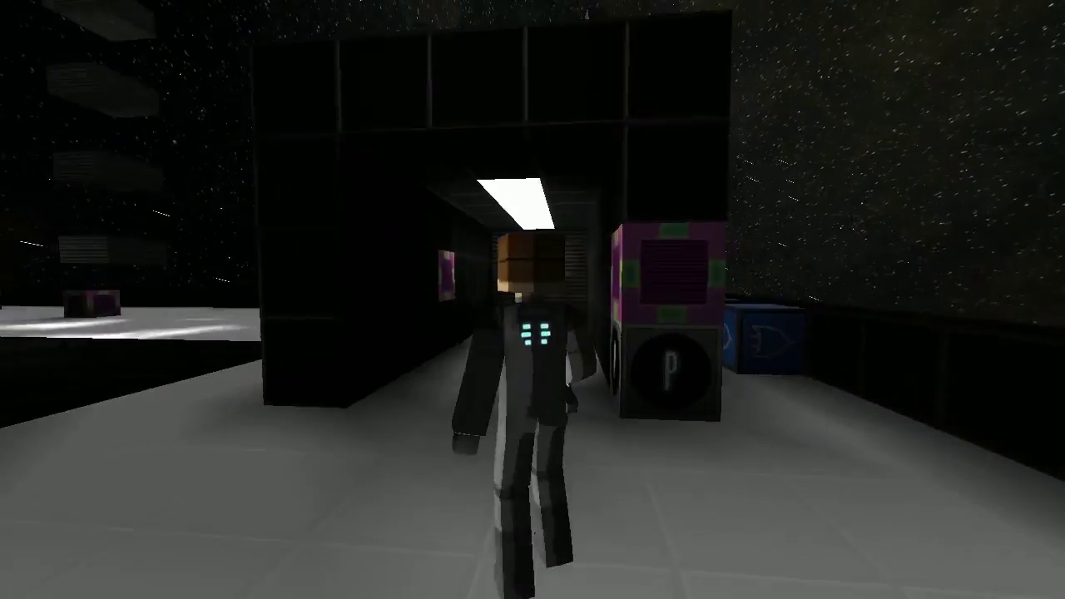
key("s")
key("w")
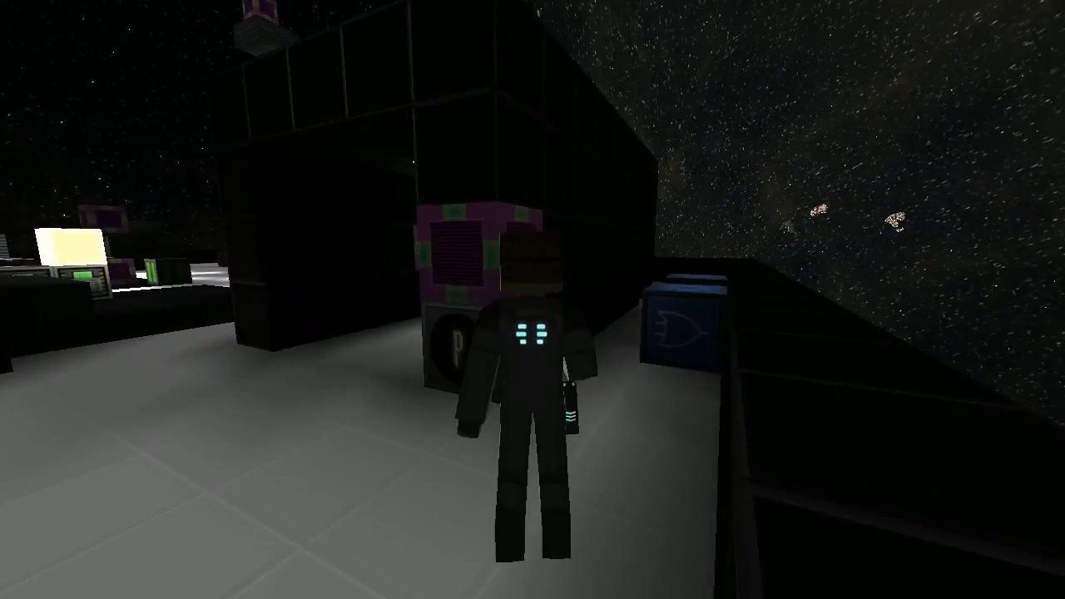
key("w")
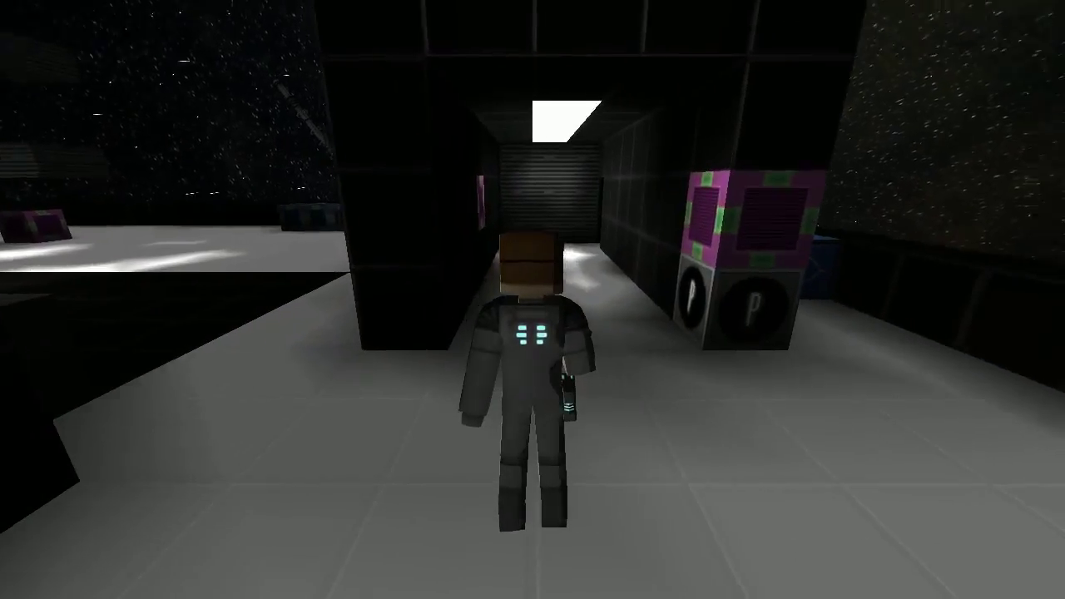
key("space")
key("w")
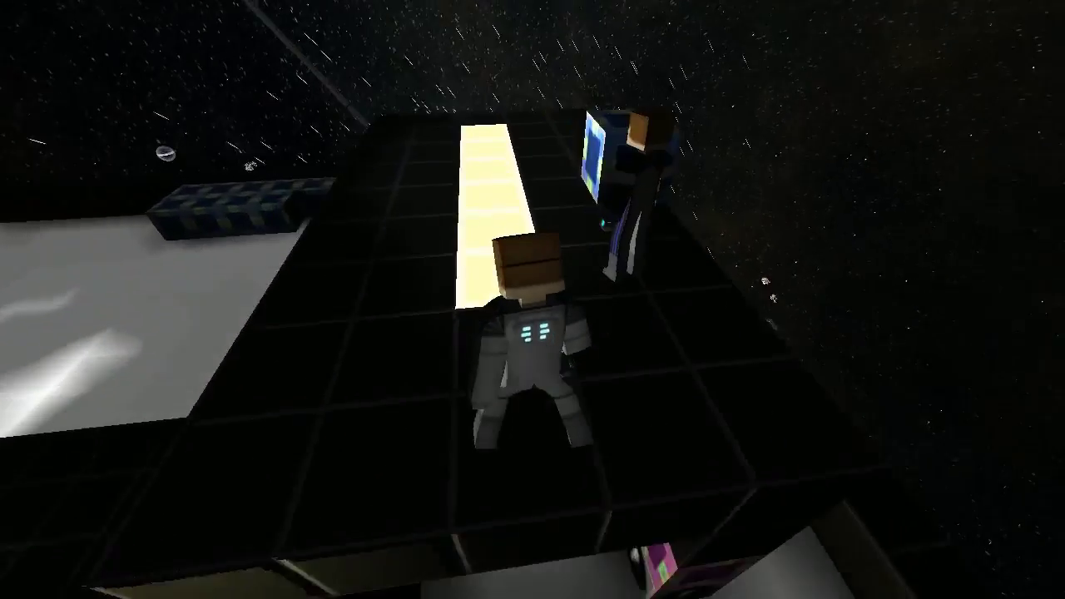
key("w")
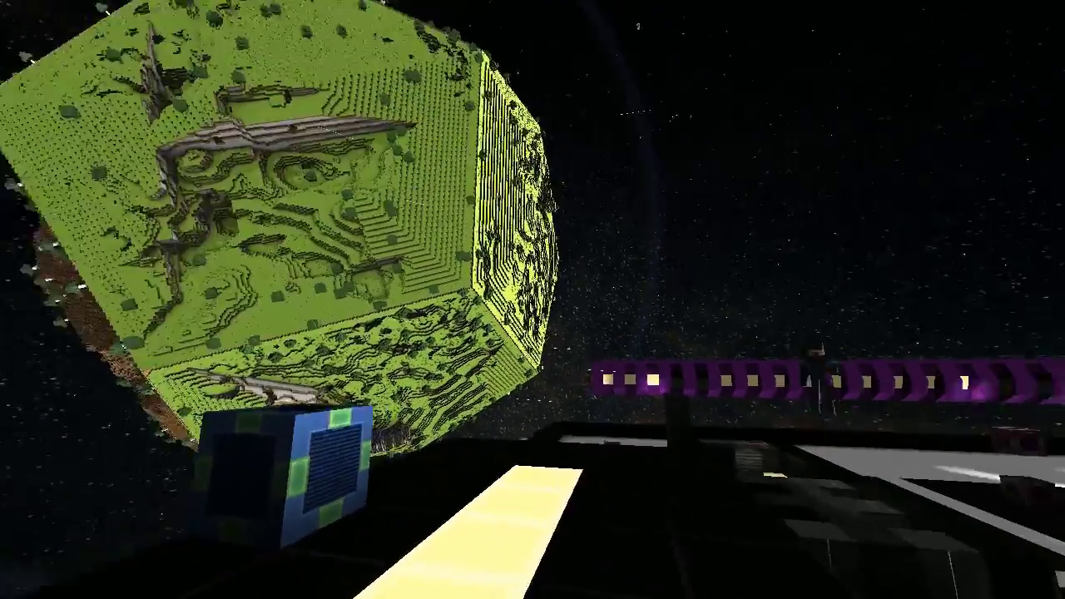
Restore the HUD and hotbar with F1 while standing on the airlock roof
key("F1")
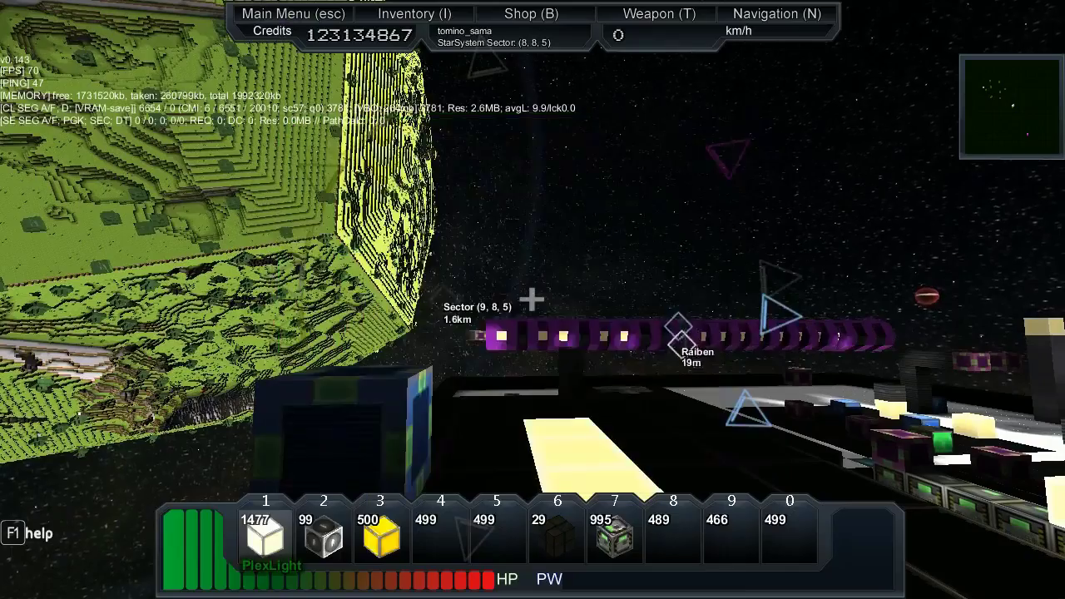